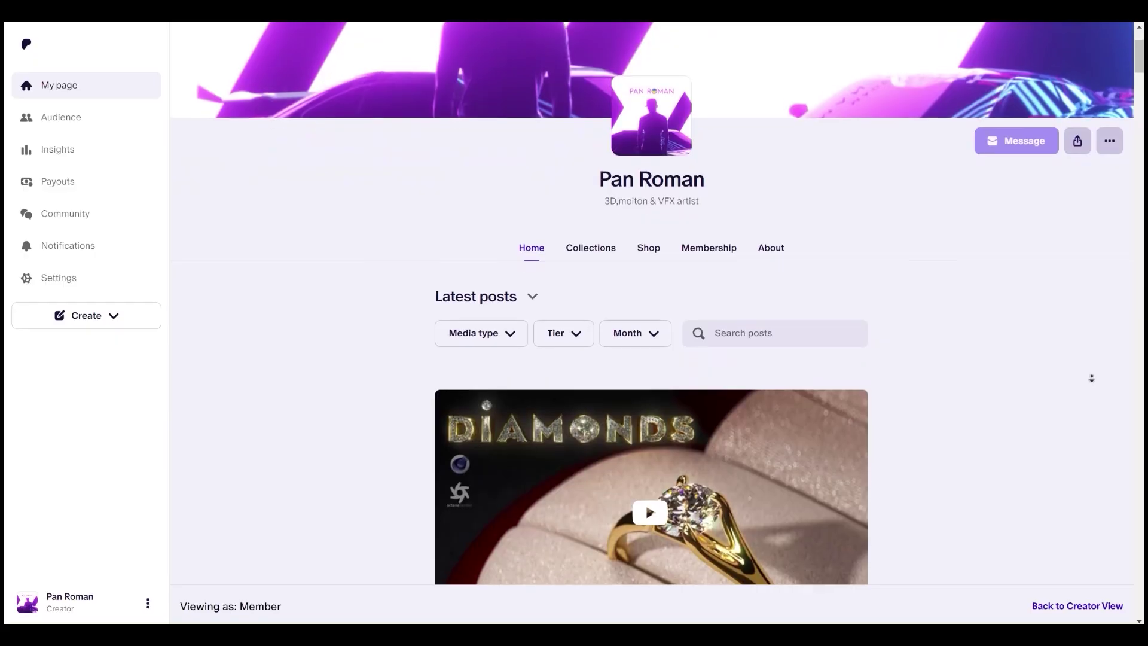
Browse the latest tutorial posts and their attached project files on the creator's Patreon page
{"action": "scroll", "coordinate": [1092, 379], "scroll_direction": "down", "scroll_amount": 1}
{"action": "scroll", "coordinate": [1091, 379], "scroll_direction": "down", "scroll_amount": 2}
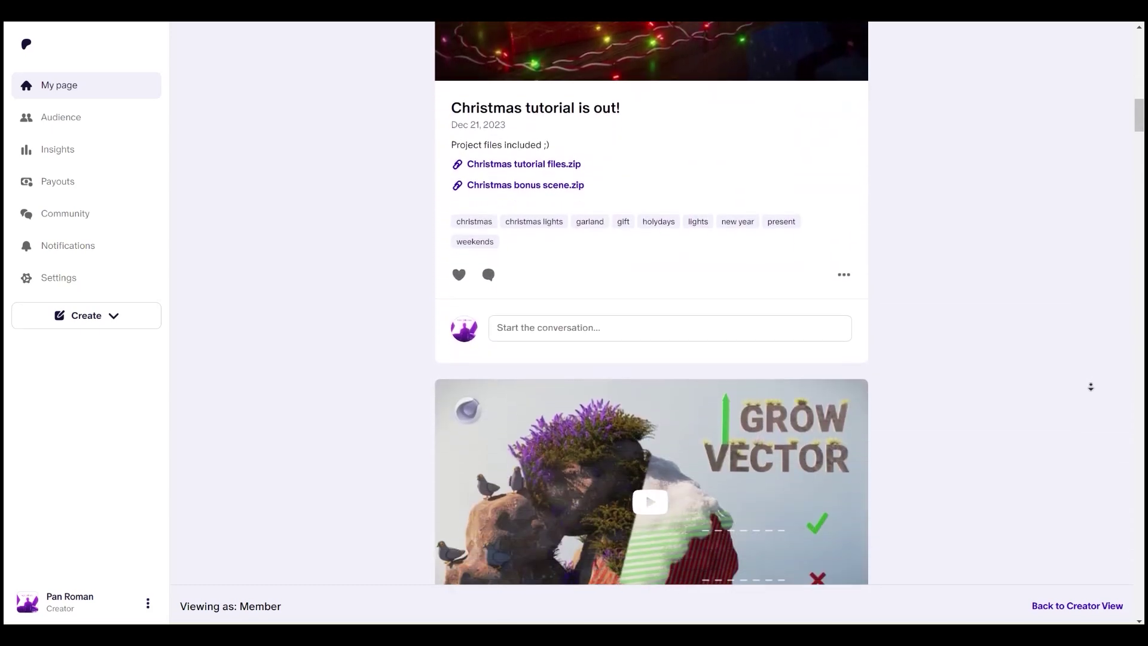
{"action": "scroll", "coordinate": [1091, 387], "scroll_direction": "down", "scroll_amount": 5}
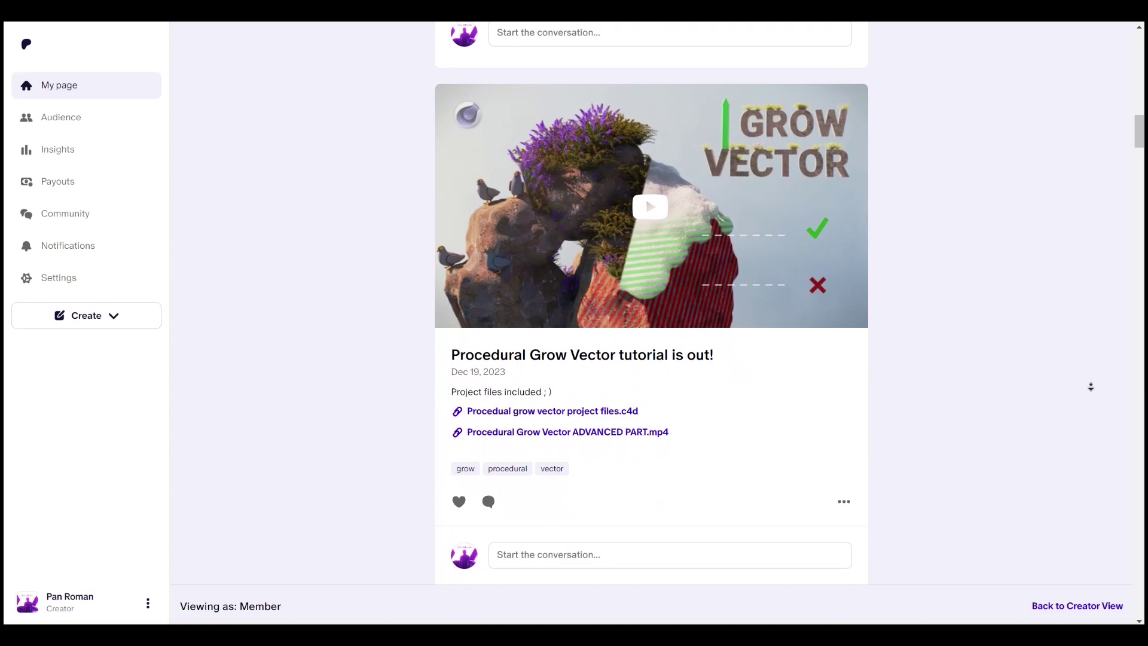
{"action": "scroll", "coordinate": [1090, 387], "scroll_direction": "down", "scroll_amount": 5}
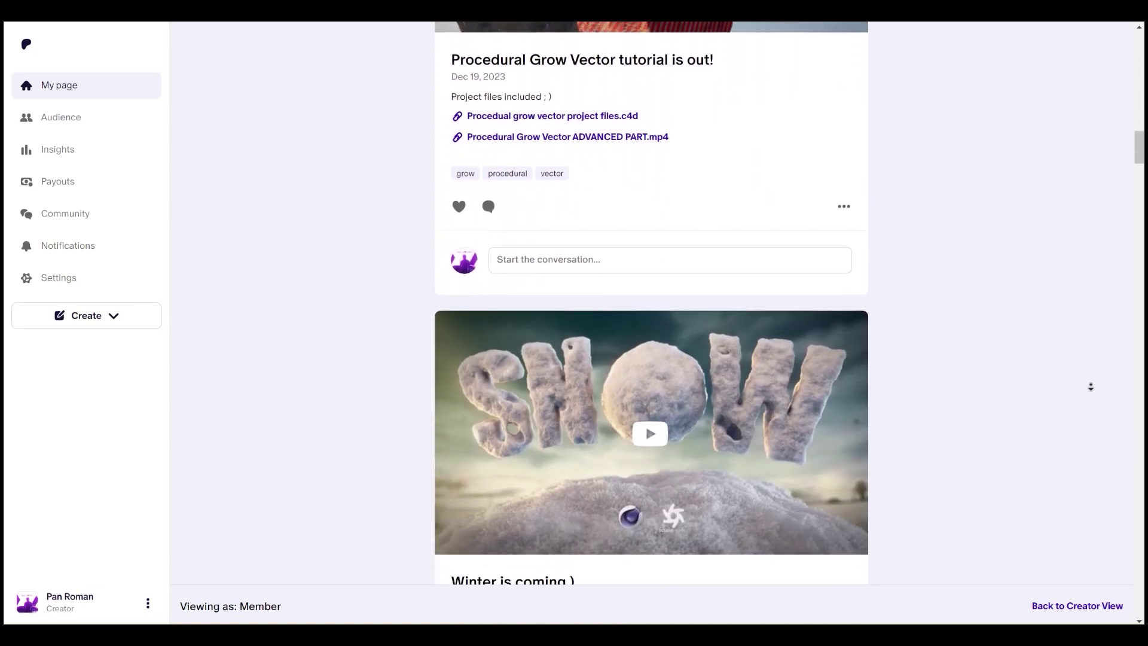
{"action": "scroll", "coordinate": [1090, 387], "scroll_direction": "down", "scroll_amount": 5}
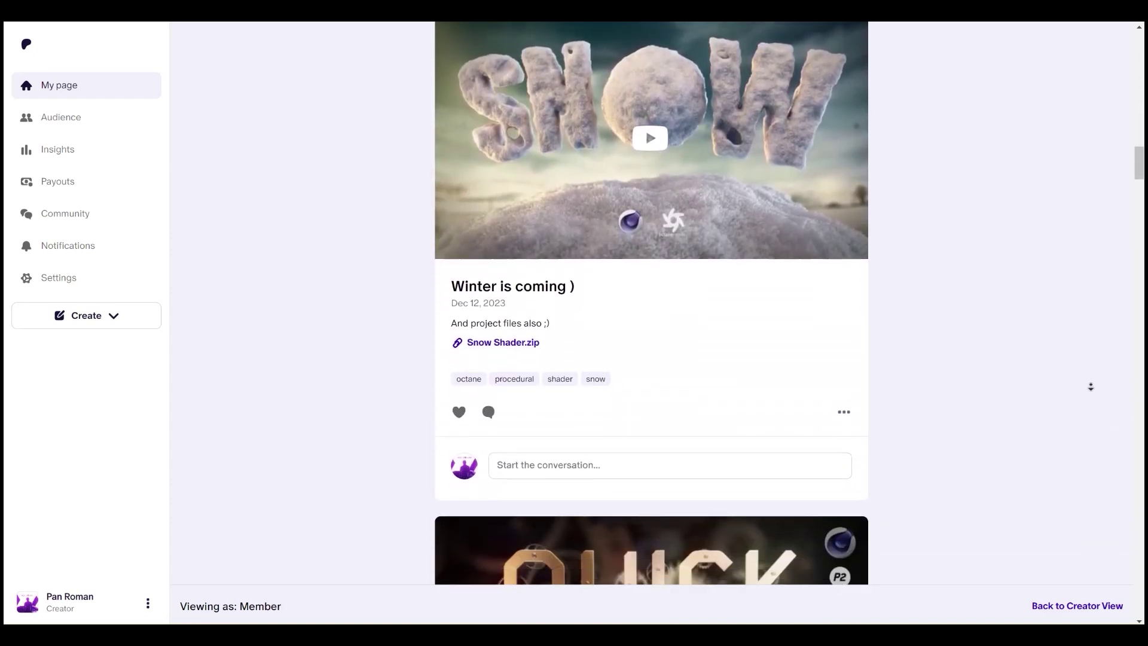
{"action": "scroll", "coordinate": [1091, 387], "scroll_direction": "down", "scroll_amount": 5}
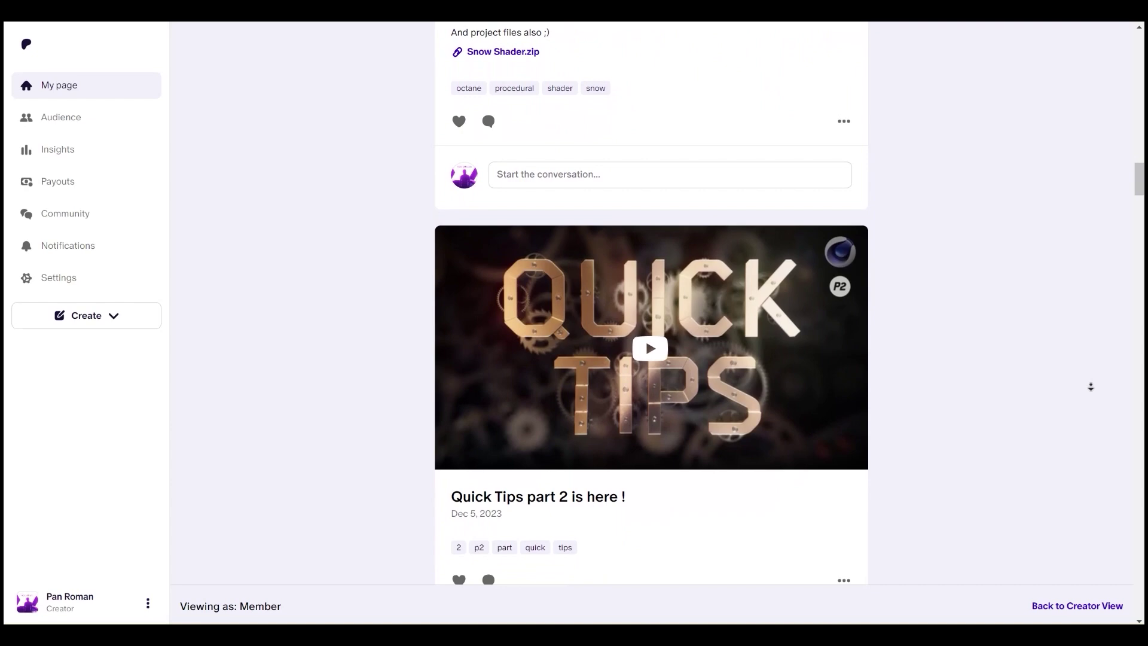
{"action": "scroll", "coordinate": [1090, 387], "scroll_direction": "down", "scroll_amount": 3}
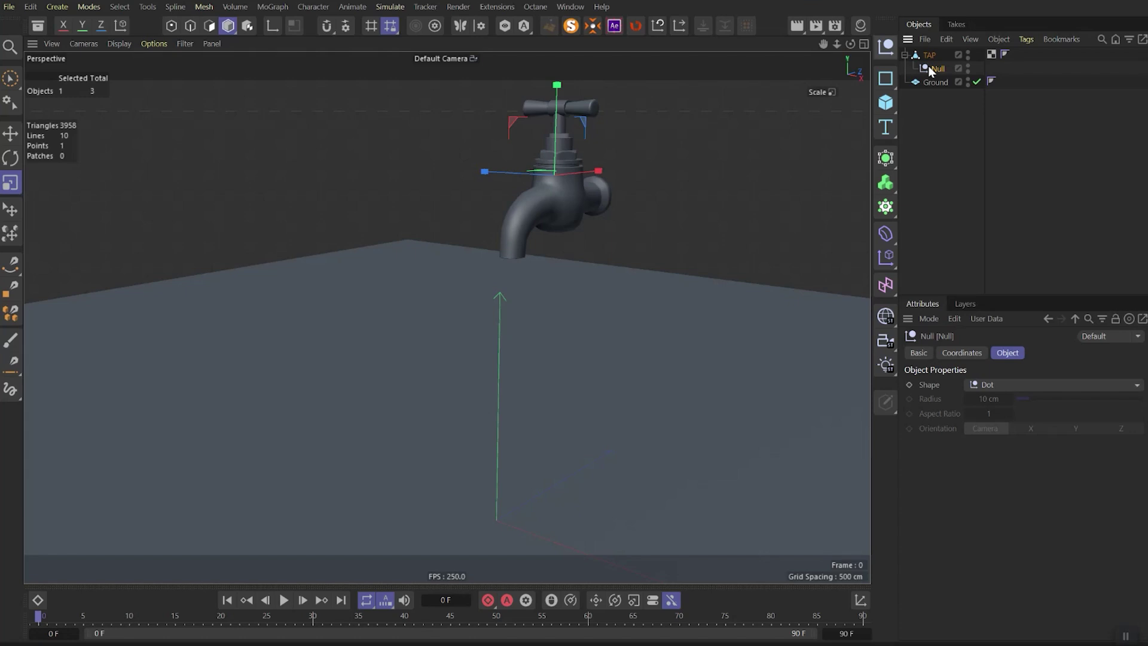
Move the null under TAP to the spout's opening in the side view and name it Point 0
{"action": "key", "text": "F2"}
{"action": "key", "text": "e"}
{"action": "key", "text": "F3"}
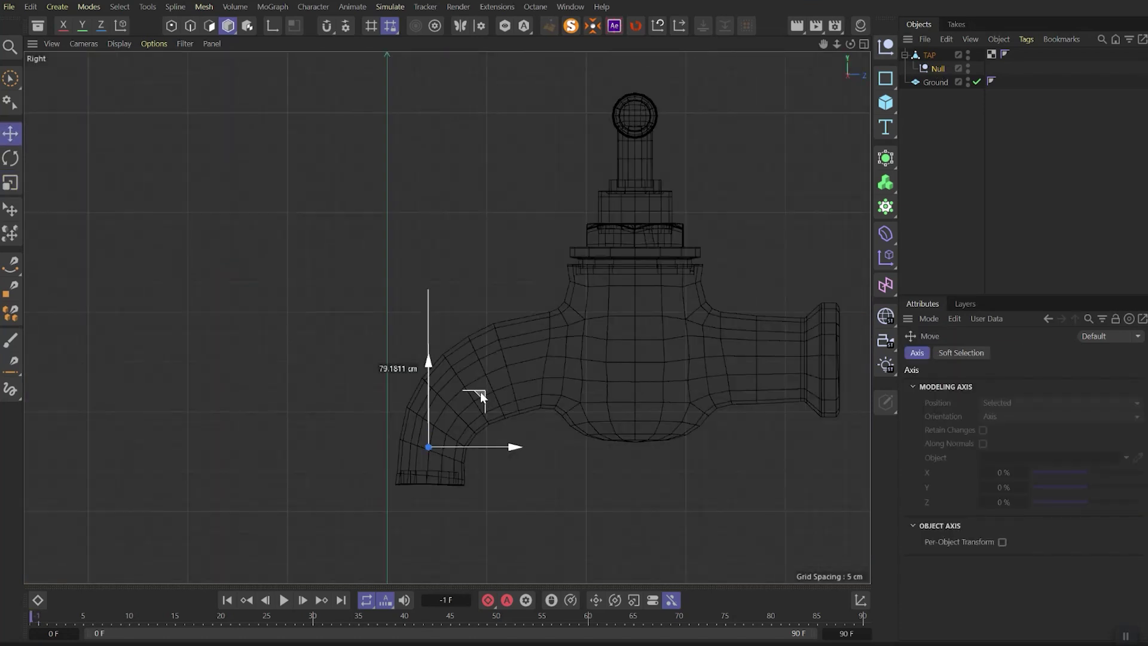
{"action": "double_click", "coordinate": [937, 68]}
{"action": "type", "text": "Point 0"}
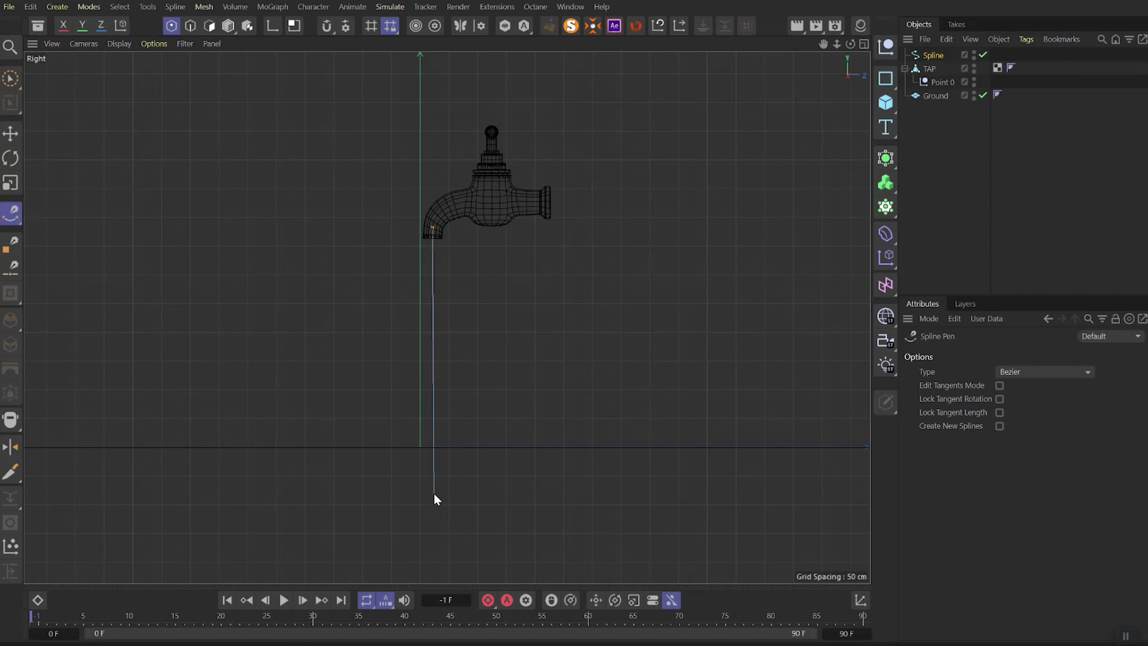
Cut the vertical spline below the spout with Line Cut to add a middle point, and name the spline Stream
{"action": "key", "text": "F1"}
{"action": "key", "text": "t"}
{"action": "key", "text": "k"}
{"action": "key", "text": "k"}
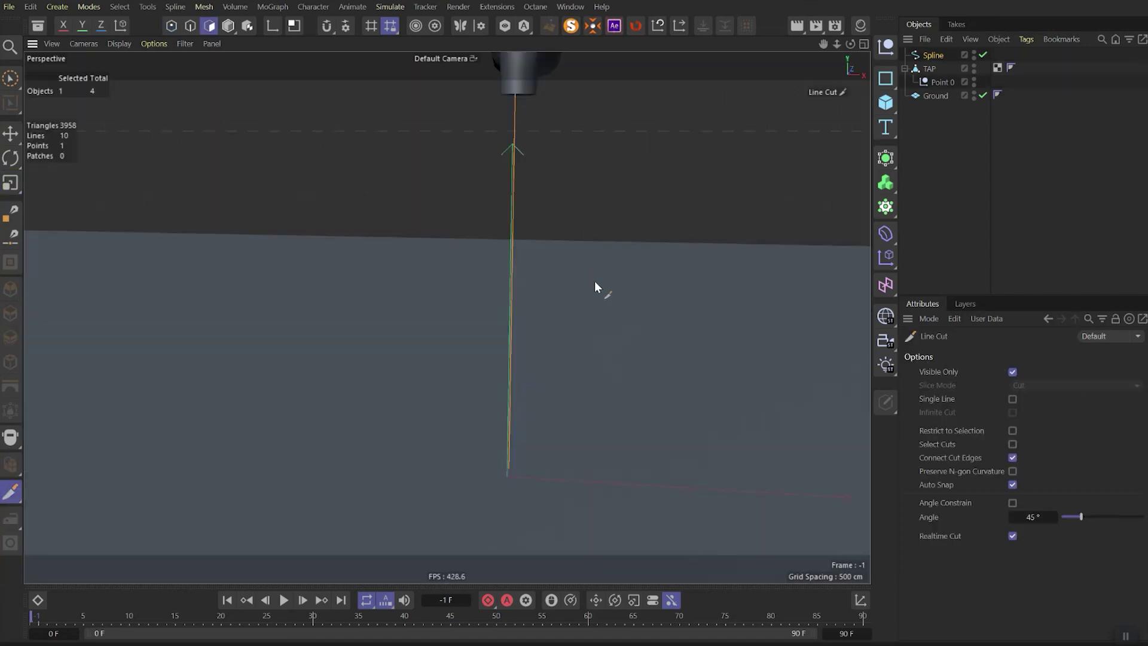
{"action": "left_click", "coordinate": [587, 266]}
{"action": "left_click", "coordinate": [407, 274]}
{"action": "key", "text": "Escape"}
{"action": "key", "text": "Return"}
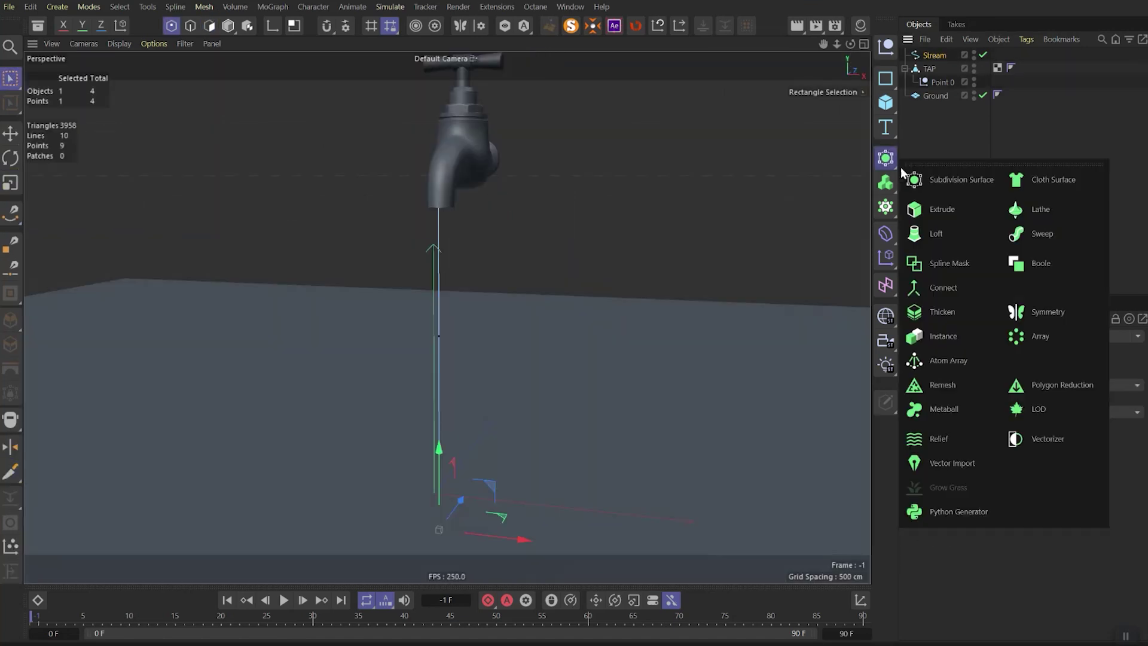
Sweep the Stream spline with a circle profile reduced to fit inside the spout, and set Stream's intermediate points to Uniform
{"action": "left_click", "coordinate": [1029, 233]}
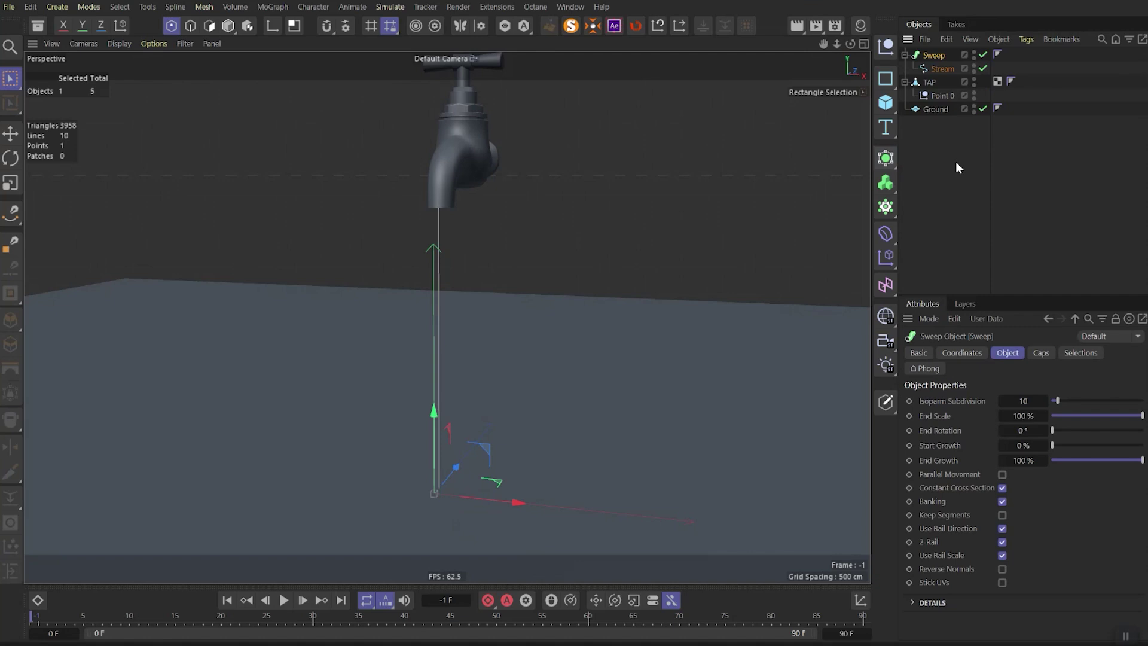
{"action": "left_click_drag", "start_coordinate": [932, 55], "coordinate": [939, 81]}
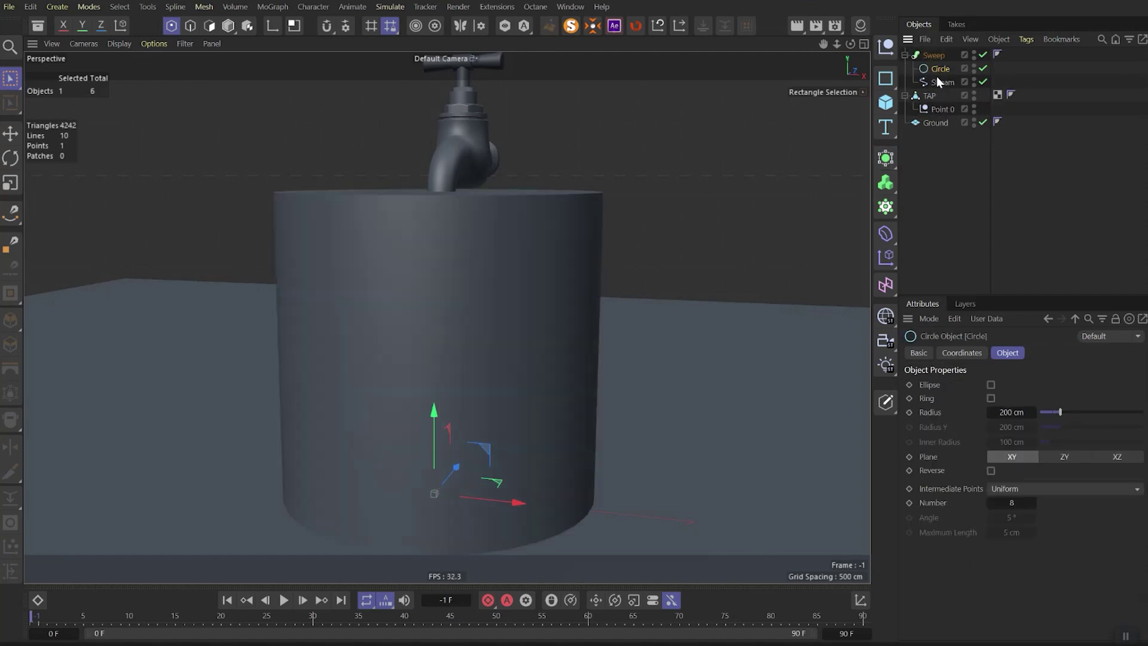
{"action": "left_click_drag", "start_coordinate": [1060, 412], "coordinate": [1040, 414]}
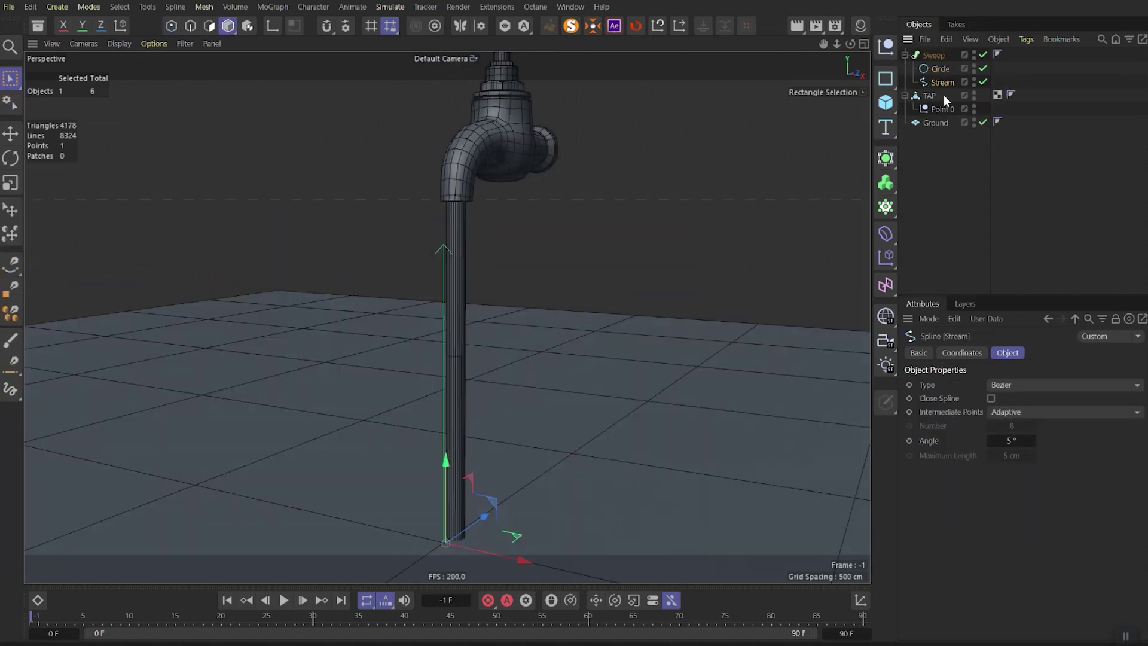
{"action": "left_click", "coordinate": [1016, 413]}
{"action": "left_click", "coordinate": [1021, 457]}
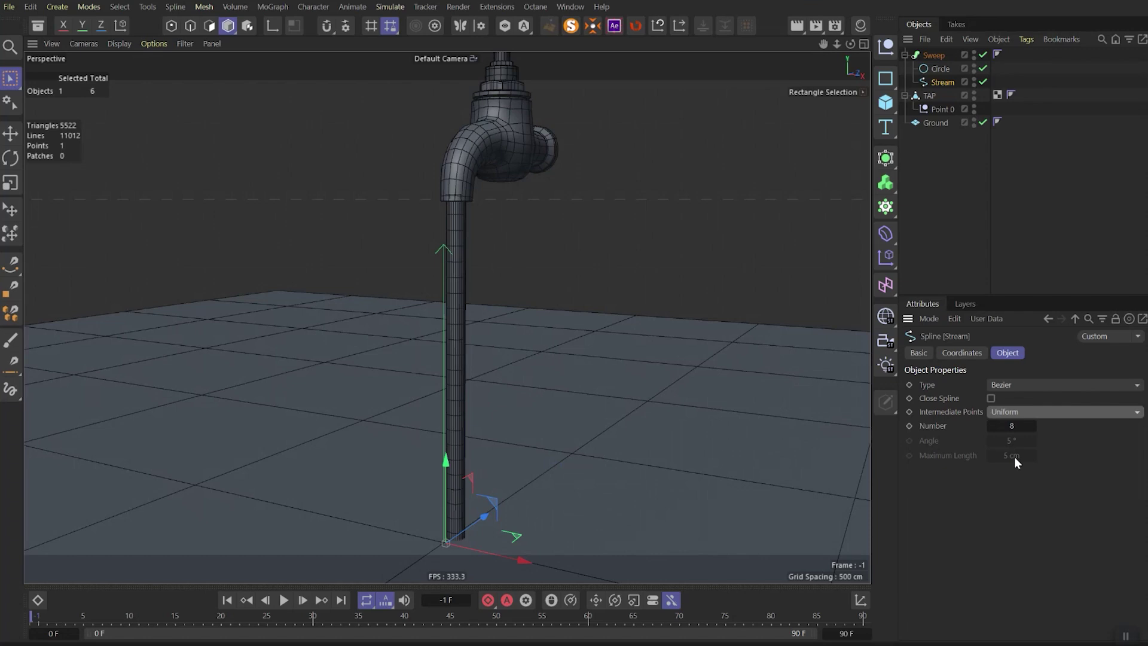
Group the Sweep under a null named Water and expand the hierarchy
{"action": "left_click", "coordinate": [936, 56]}
{"action": "key", "text": "alt+g"}
{"action": "left_click", "coordinate": [905, 55]}
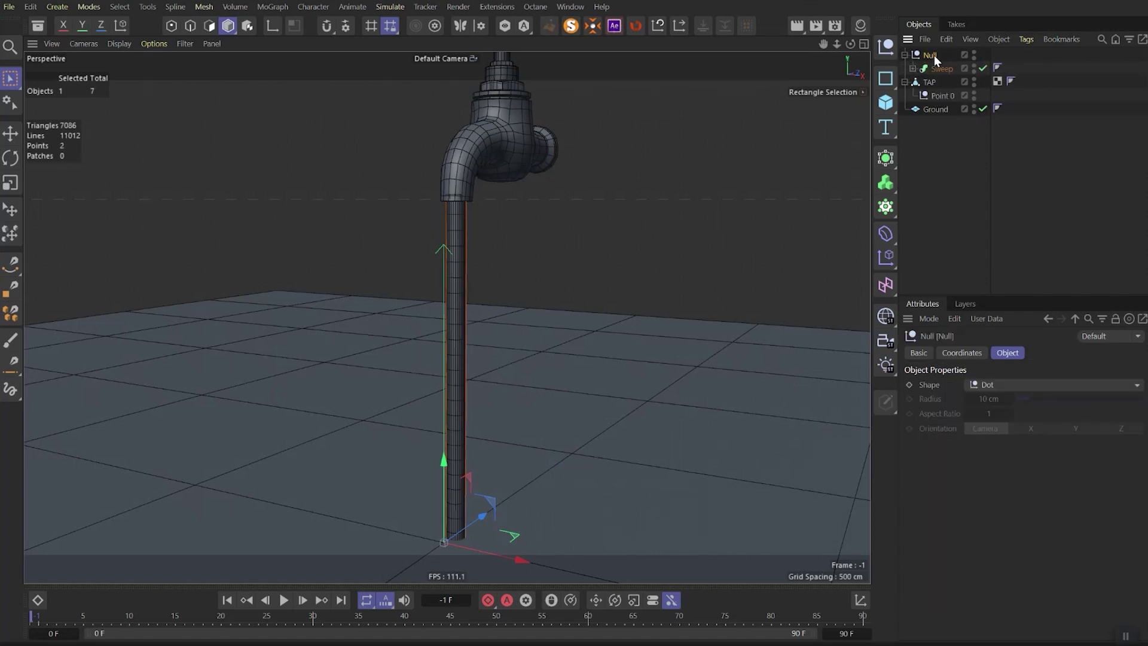
{"action": "left_click", "coordinate": [912, 68]}
Add a Displacer deformer inside the Water group and give it a Noise shader
{"action": "left_click", "coordinate": [885, 234]}
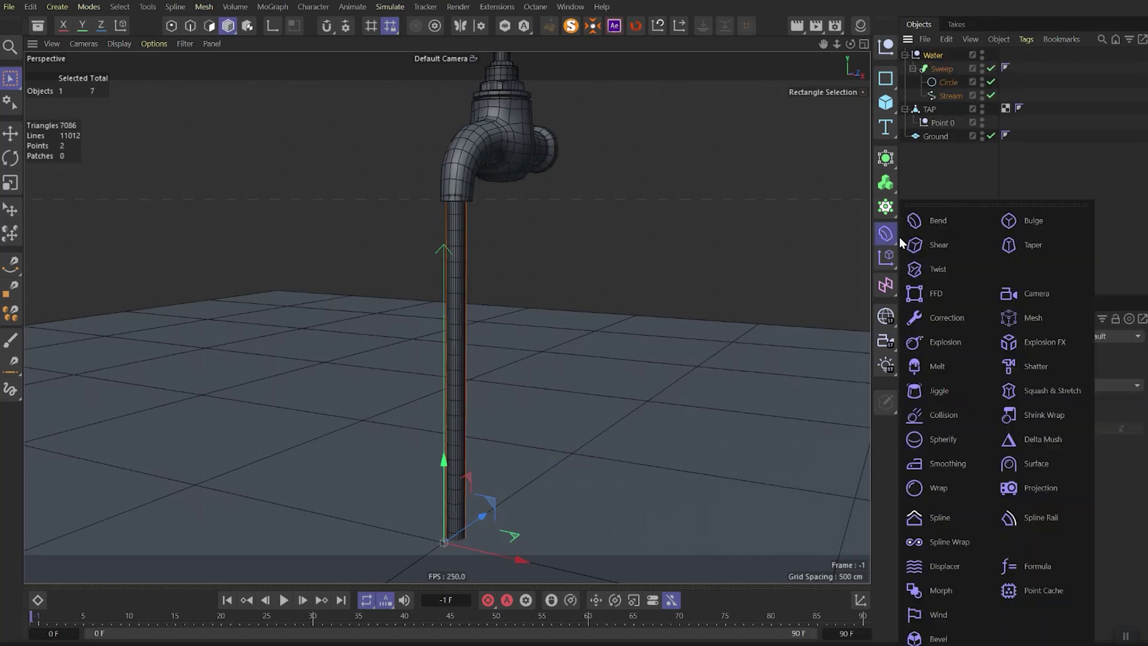
{"action": "left_click", "coordinate": [944, 565]}
{"action": "left_click", "coordinate": [955, 400]}
{"action": "left_click", "coordinate": [974, 178]}
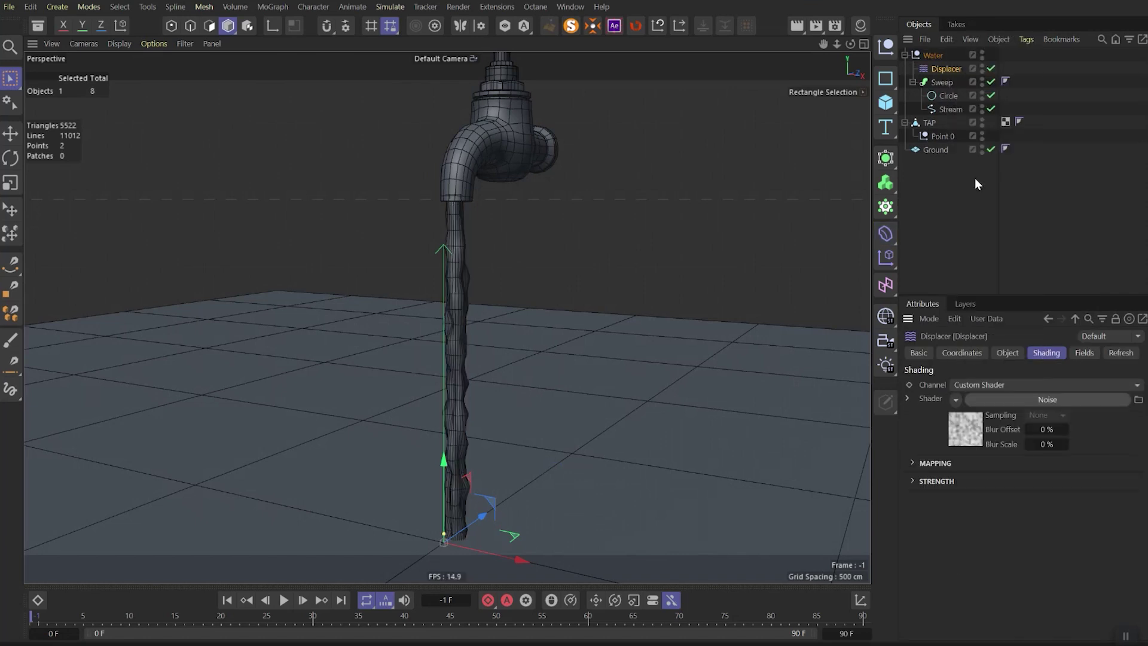
Set the displacer's noise to 15 % global scale, -1 cm Y movement and 0.5 % speed, and play the animation
{"action": "left_click", "coordinate": [1005, 400]}
{"action": "left_click_drag", "start_coordinate": [1014, 555], "coordinate": [967, 555]}
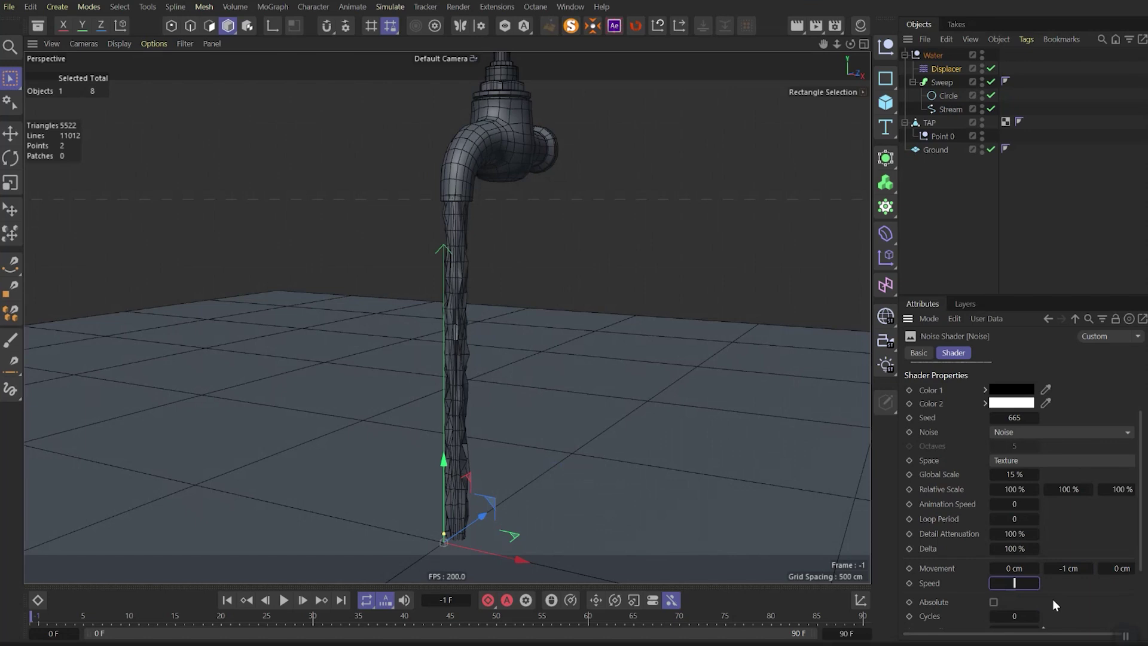
{"action": "type", "text": "0.5"}
{"action": "key", "text": "Return"}
{"action": "key", "text": "F8"}
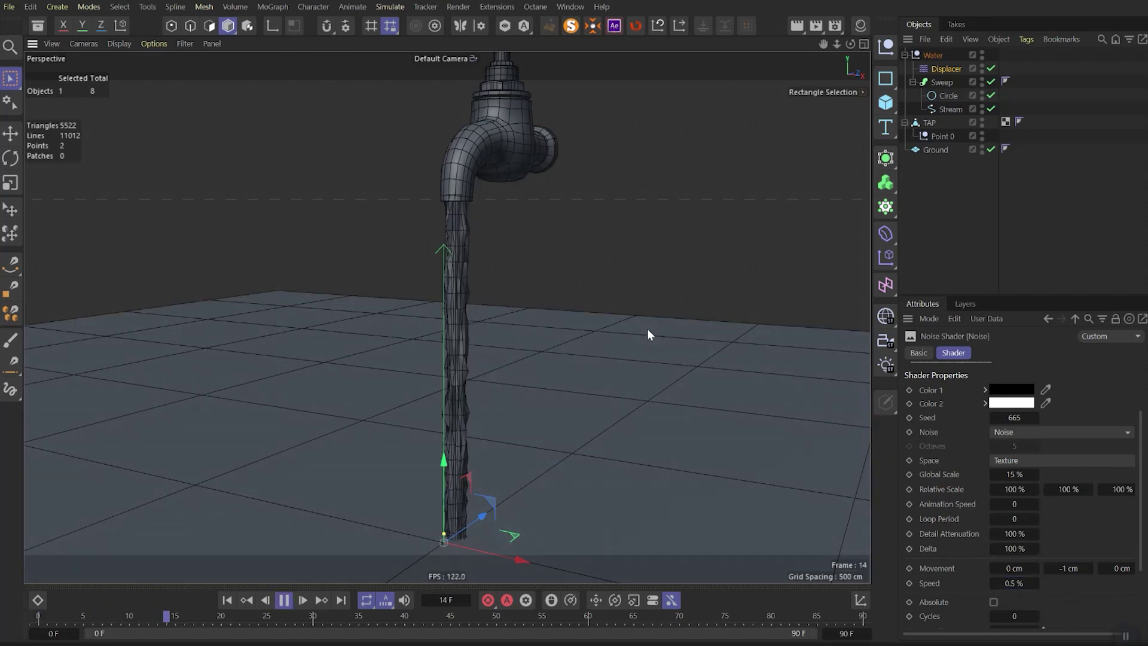
Add a Smoothing deformer to the Water group and place it below the Displacer
{"action": "left_click", "coordinate": [941, 82]}
{"action": "left_click", "coordinate": [885, 233]}
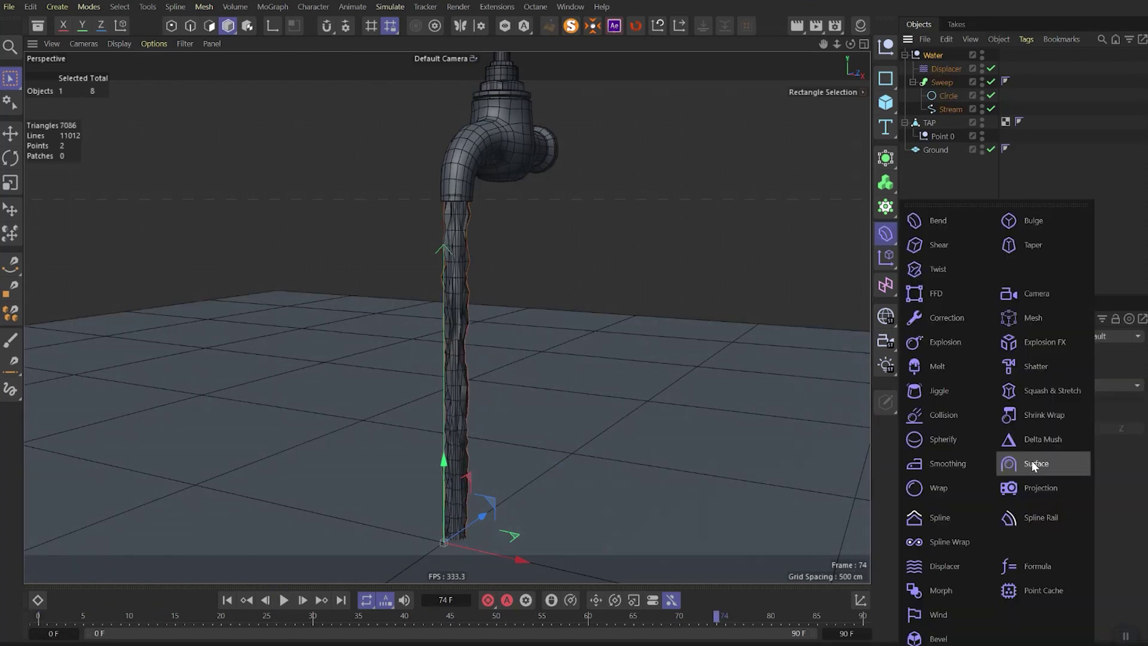
{"action": "left_click", "coordinate": [956, 465]}
{"action": "left_click_drag", "start_coordinate": [948, 69], "coordinate": [942, 87]}
Set Stream's intermediate point number to 17 and the Smoothing strength to 24 %, and preview the animated stream
{"action": "left_click", "coordinate": [949, 122]}
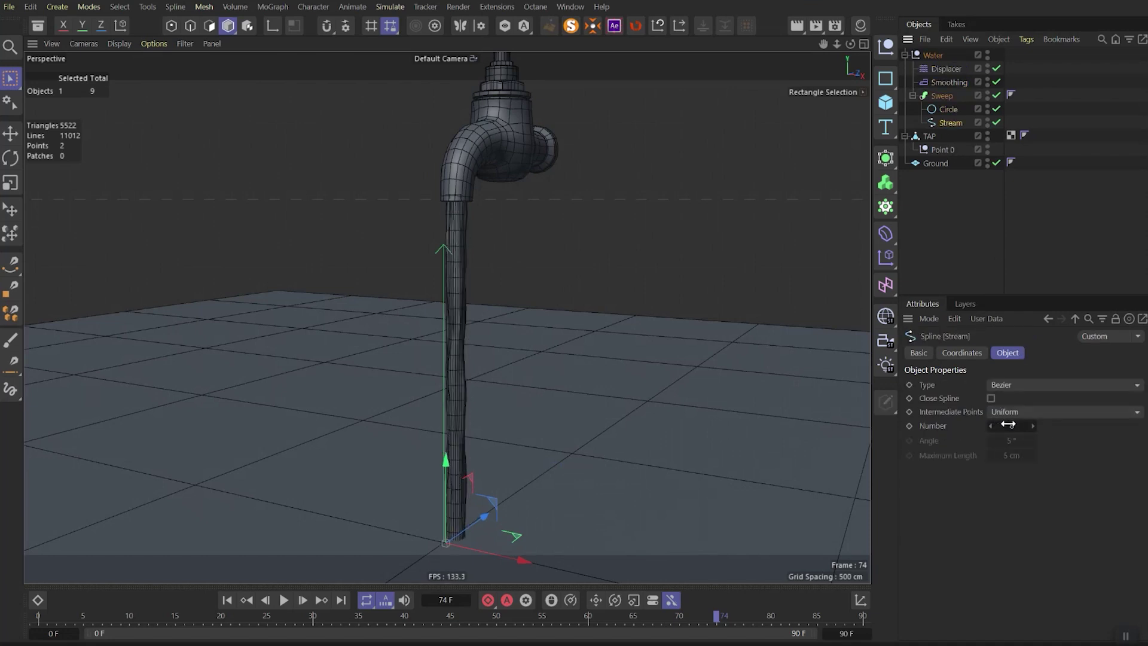
{"action": "left_click_drag", "start_coordinate": [1011, 424], "coordinate": [1035, 424]}
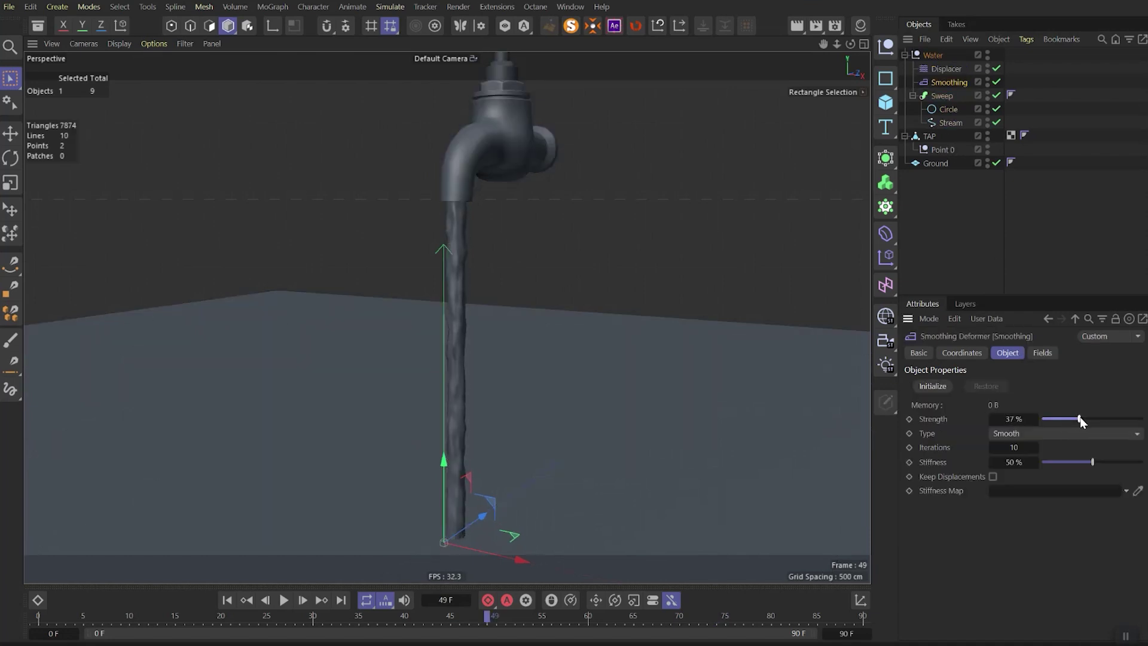
{"action": "left_click_drag", "start_coordinate": [1080, 419], "coordinate": [1066, 420]}
{"action": "left_click", "coordinate": [597, 246]}
{"action": "key", "text": "F8"}
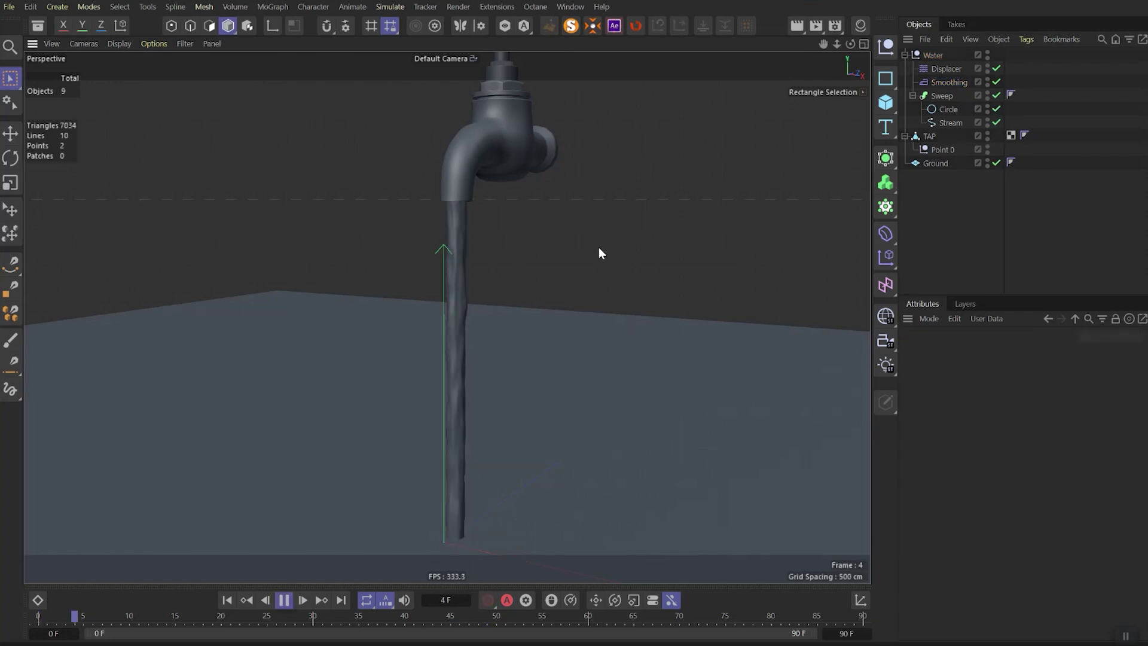
{"action": "left_click_drag", "start_coordinate": [597, 247], "coordinate": [454, 190], "text": "alt"}
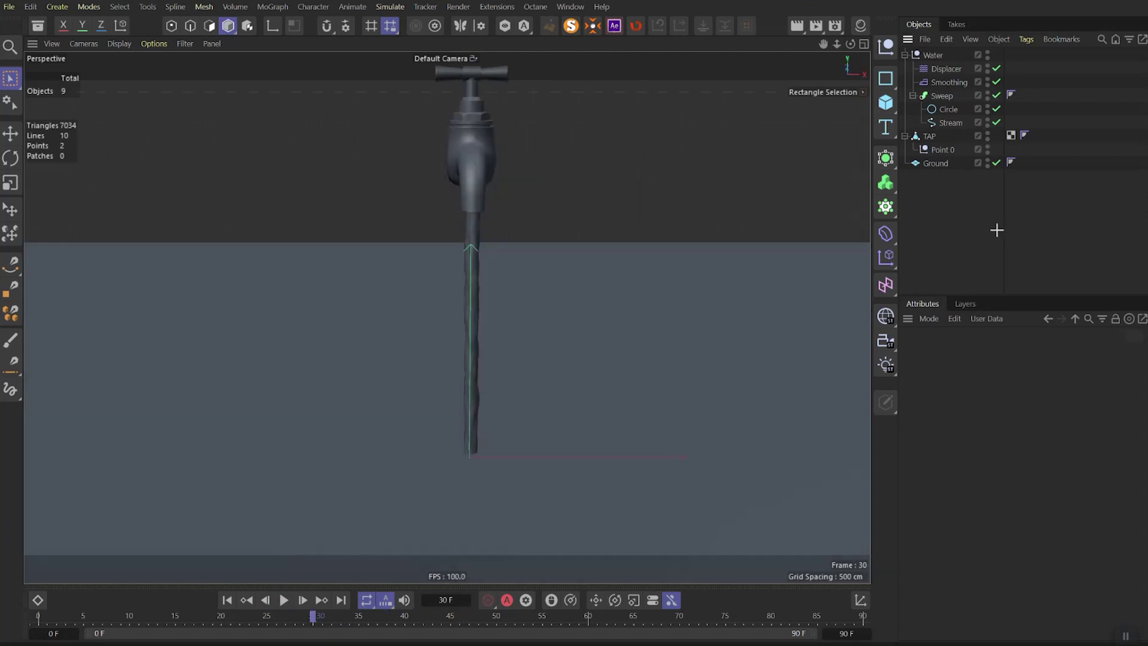
{"action": "left_click", "coordinate": [928, 136]}
{"action": "left_click_drag", "start_coordinate": [431, 134], "coordinate": [586, 164]}
{"action": "mouse_move", "coordinate": [544, 458]}
{"action": "left_mouse_down"}
{"action": "mouse_move", "coordinate": [392, 455]}
{"action": "mouse_move", "coordinate": [677, 459]}
{"action": "mouse_move", "coordinate": [554, 456]}
{"action": "left_mouse_up"}
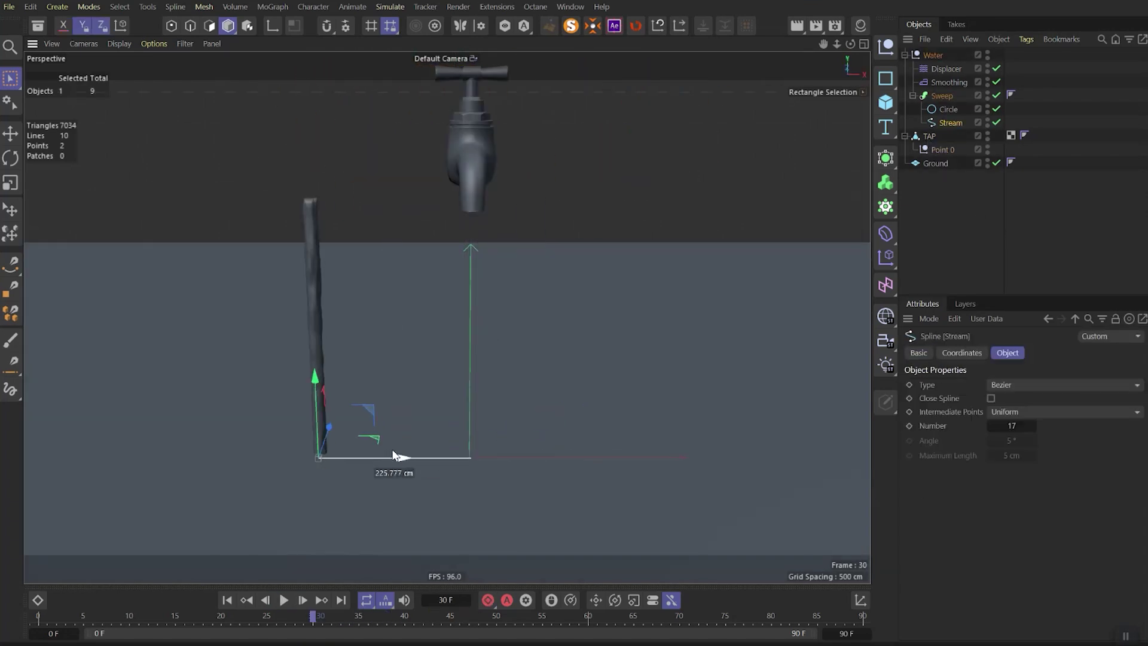
{"action": "key", "text": "ctrl+z"}
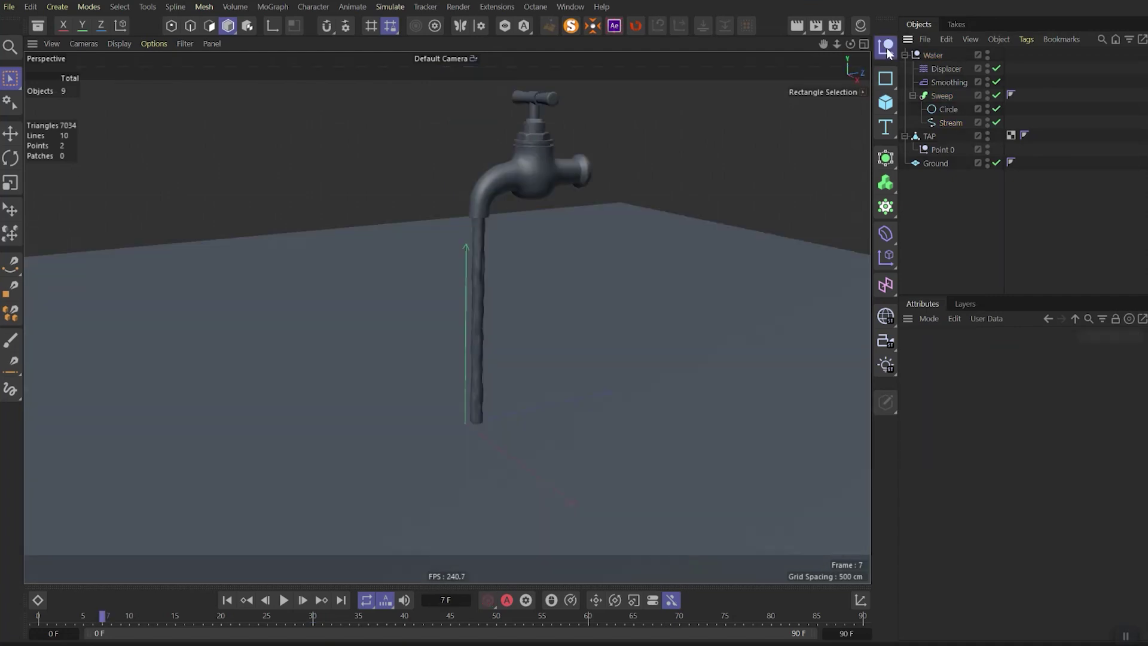
Create a null named XPRESSO with an XPresso tag, and add Stream and Point 0 as nodes in its XGroup
{"action": "left_click", "coordinate": [930, 55]}
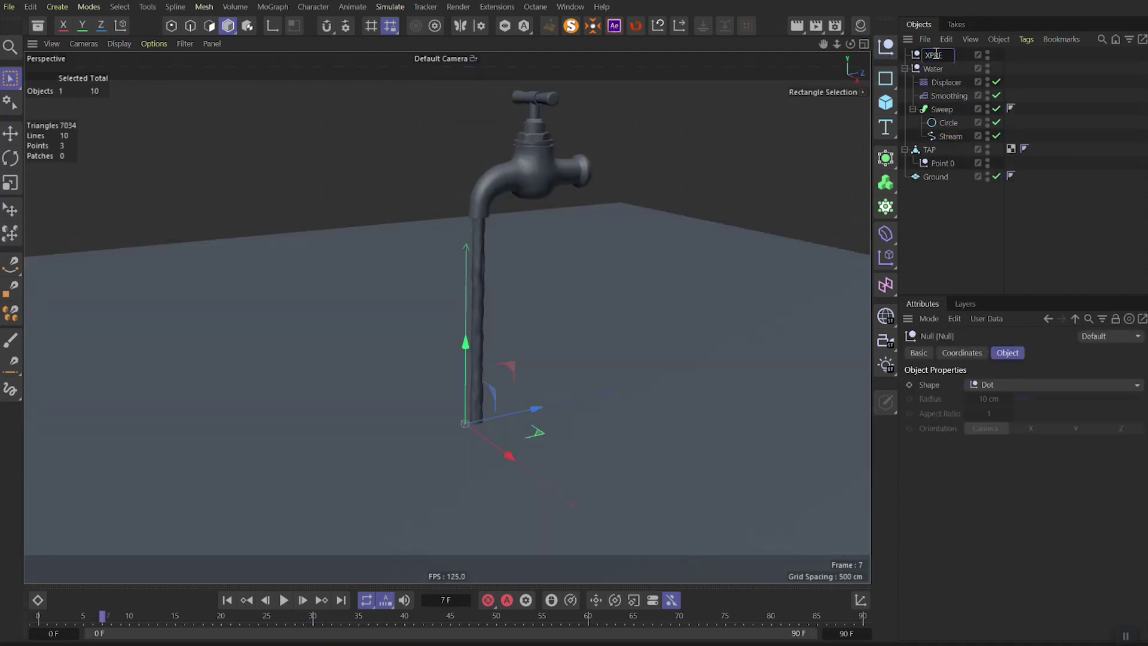
{"action": "right_click", "coordinate": [937, 57]}
{"action": "mouse_move", "coordinate": [957, 176]}
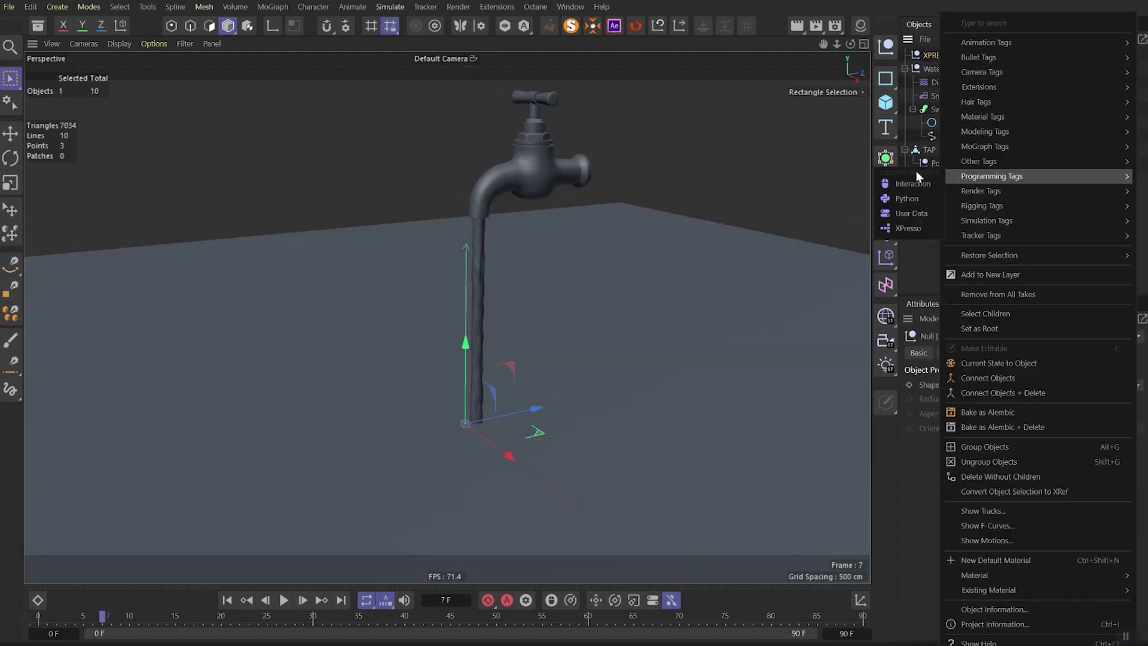
{"action": "left_click", "coordinate": [906, 228]}
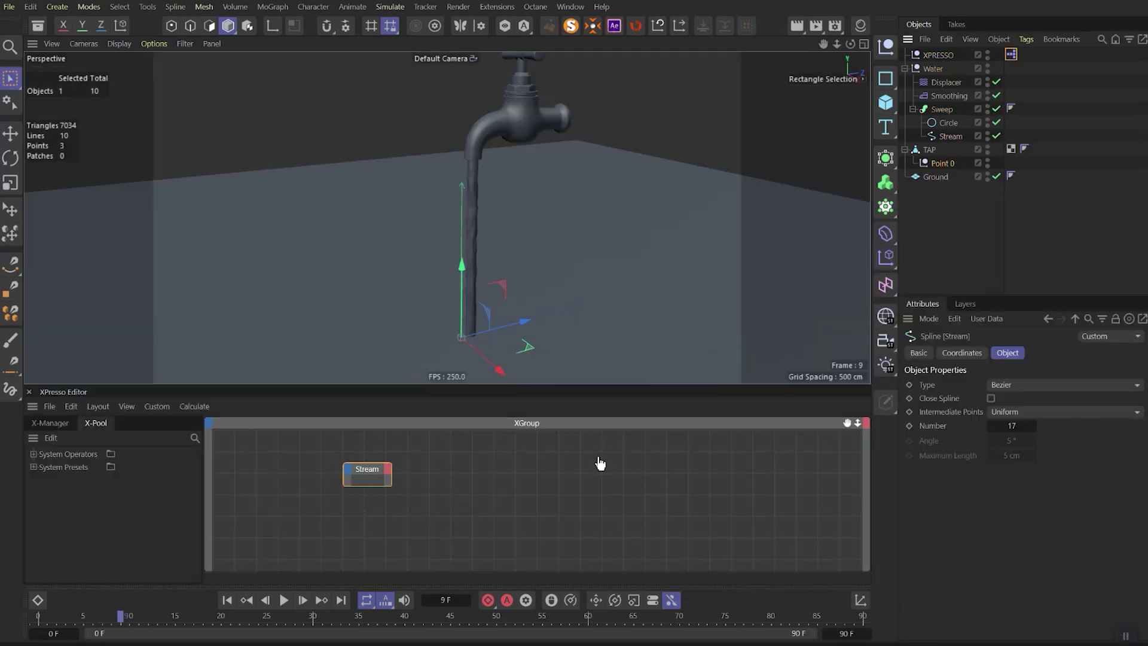
{"action": "left_click_drag", "start_coordinate": [600, 466], "coordinate": [601, 464]}
Disable the Sweep, Displacer and Smoothing objects, and open the Structure Manager for the Stream spline's points
{"action": "left_click", "coordinate": [997, 110]}
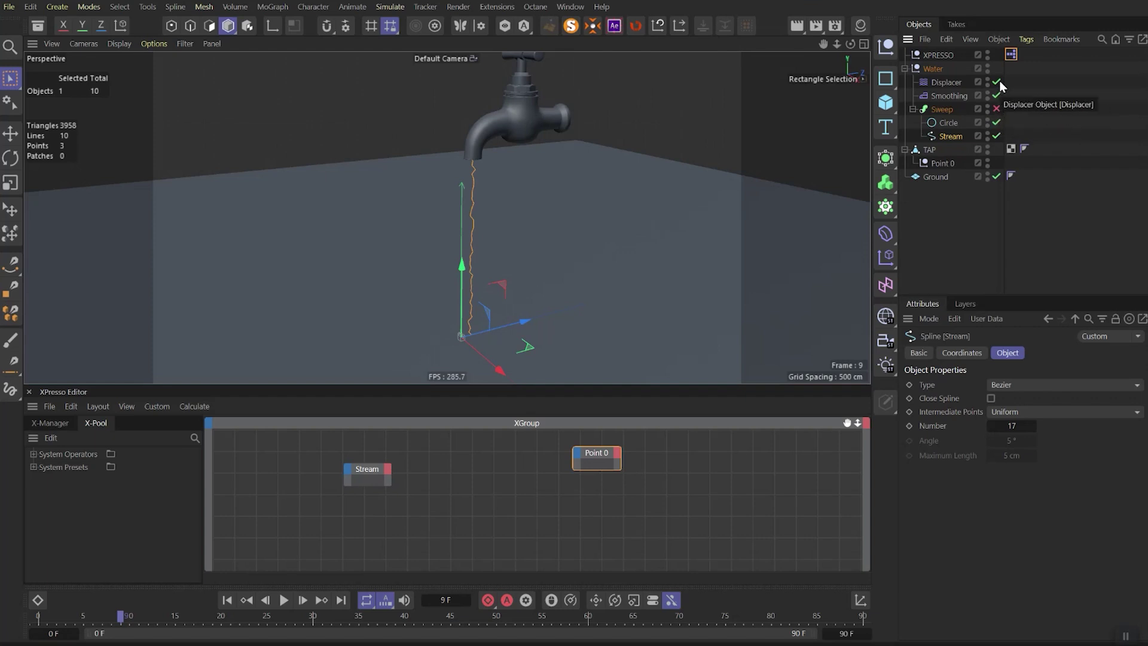
{"action": "left_click", "coordinate": [570, 7]}
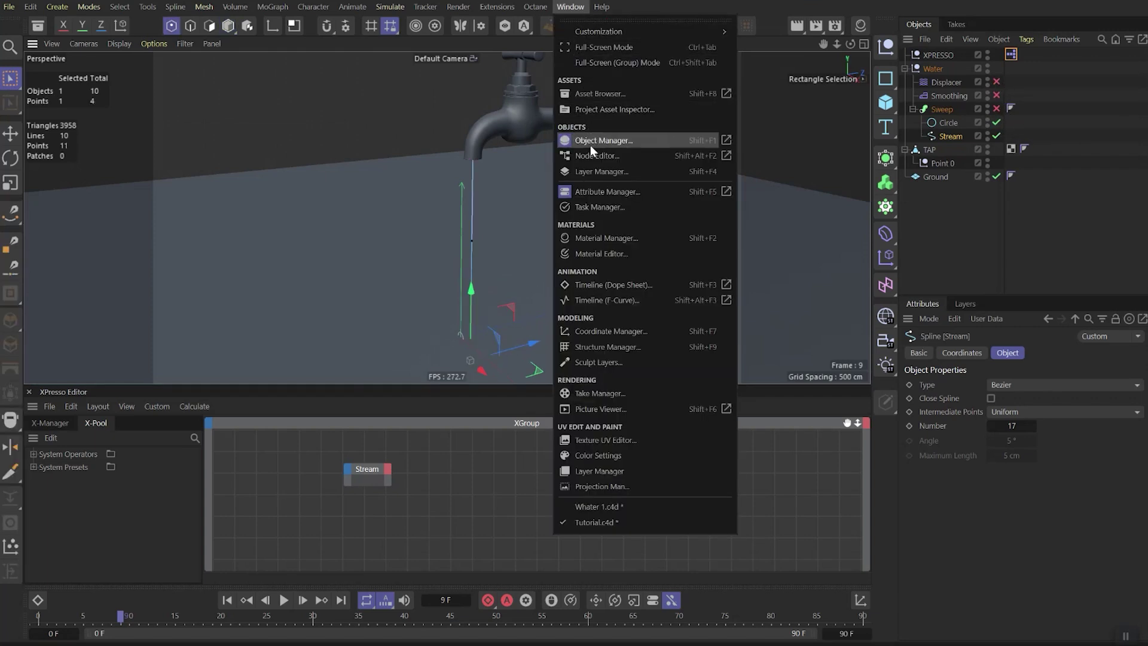
{"action": "left_click", "coordinate": [603, 346]}
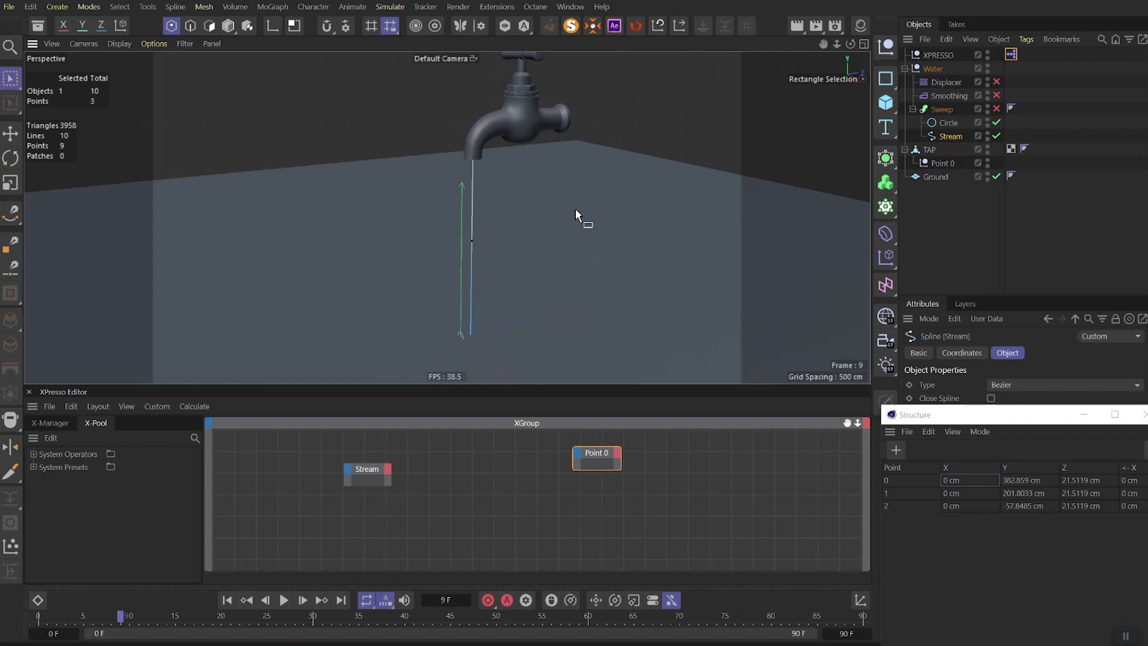
Check which points of the Stream spline correspond to indices 0, 1 and 2 in the Structure Manager
{"action": "left_click", "coordinate": [887, 479]}
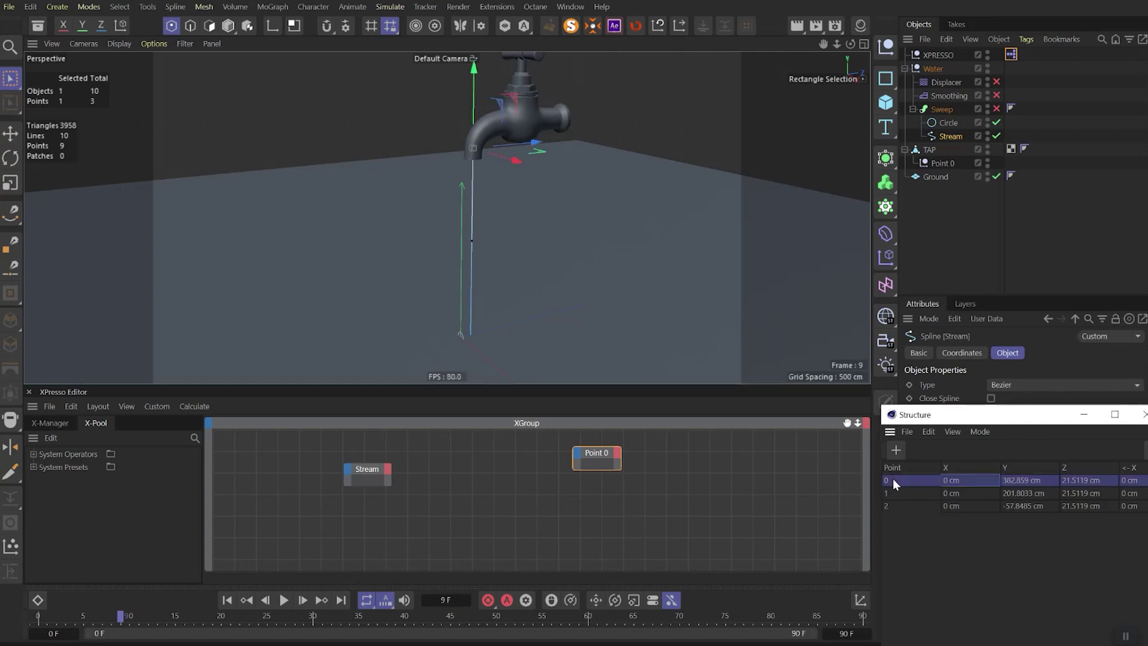
{"action": "left_click", "coordinate": [892, 495]}
{"action": "left_click", "coordinate": [895, 501]}
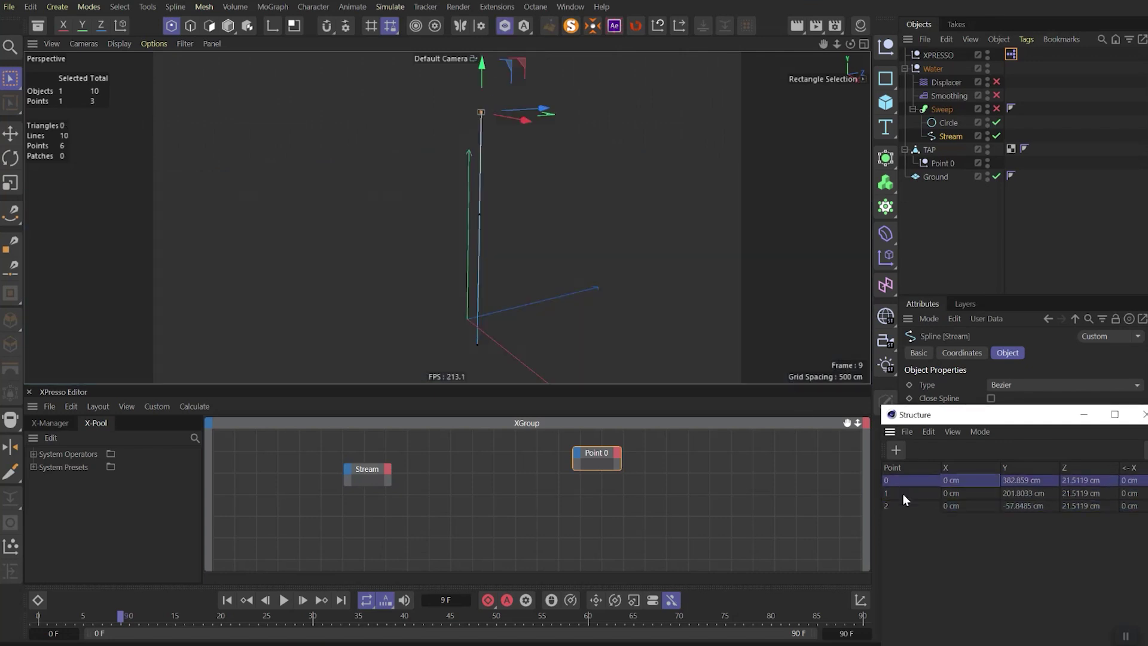
{"action": "left_click", "coordinate": [902, 494]}
{"action": "left_click", "coordinate": [903, 508]}
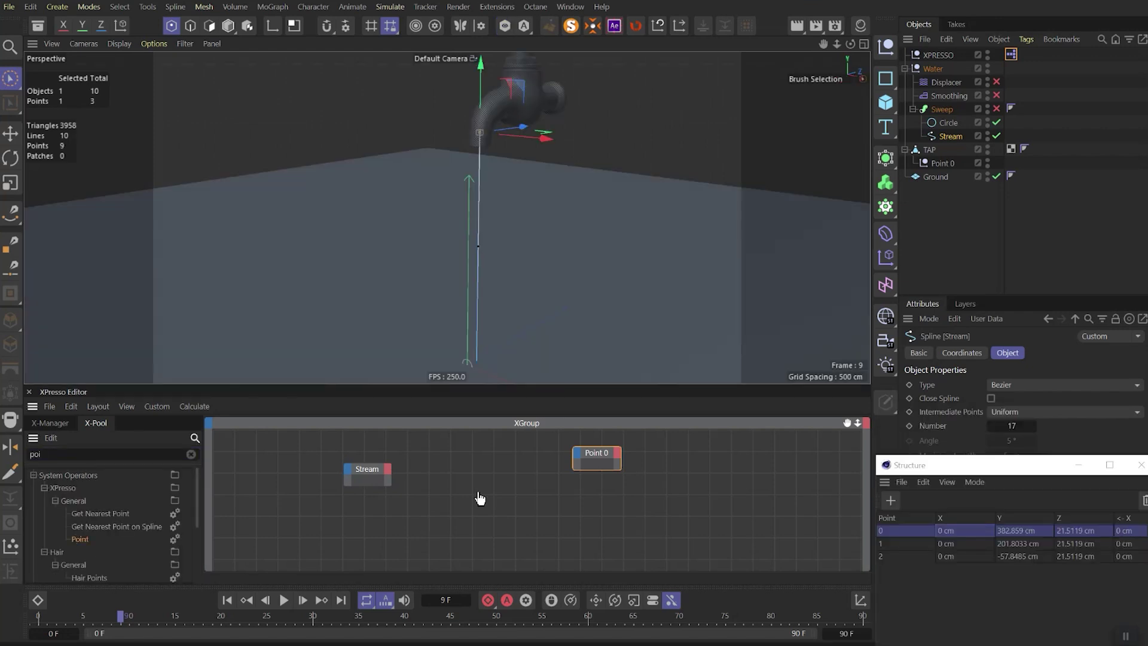
Add a Point node to the XGroup and connect Stream's Object output to its Object input
{"action": "left_click_drag", "start_coordinate": [478, 492], "coordinate": [475, 491]}
{"action": "left_click_drag", "start_coordinate": [367, 469], "coordinate": [309, 457]}
{"action": "left_click", "coordinate": [330, 456]}
{"action": "left_click", "coordinate": [358, 510]}
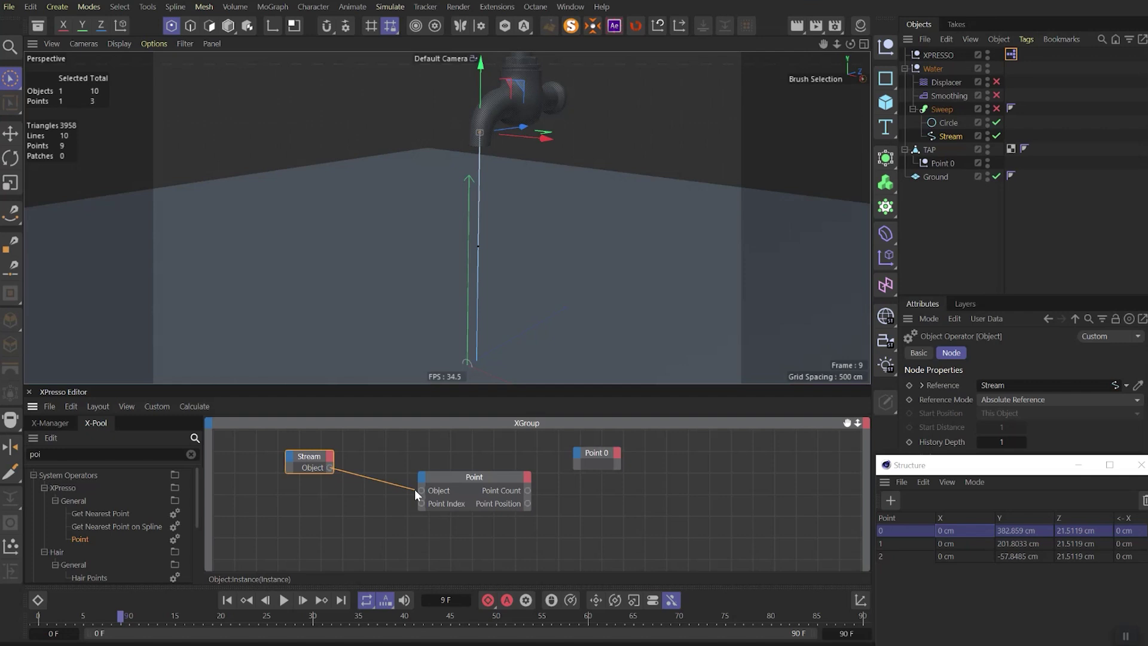
{"action": "left_click", "coordinate": [482, 478]}
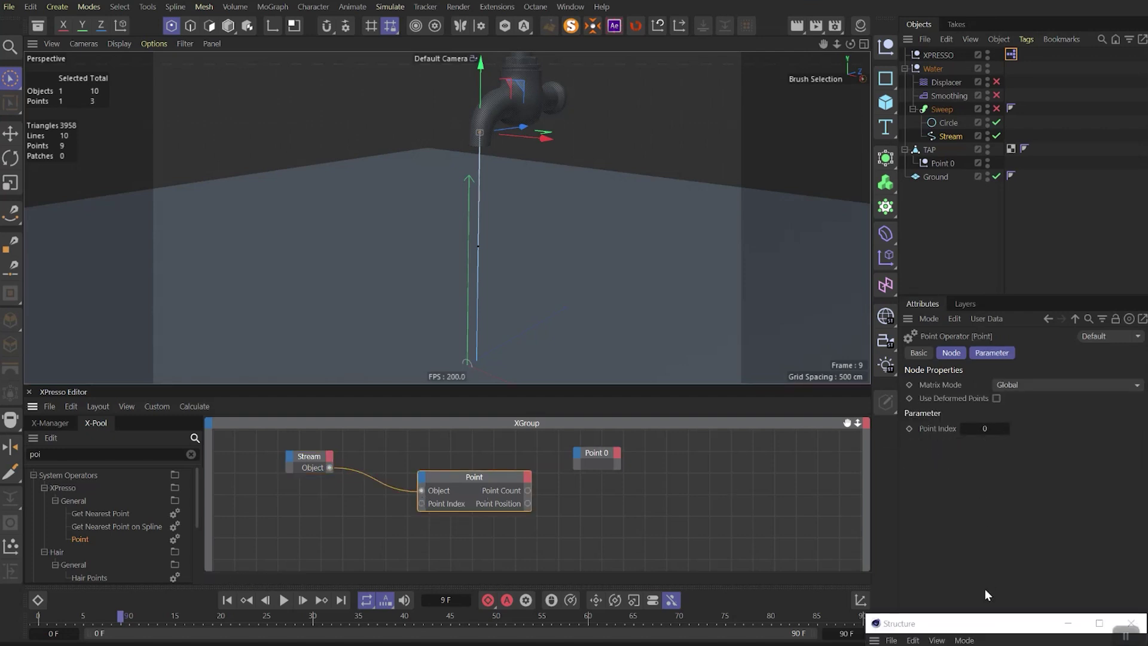
{"action": "left_click_drag", "start_coordinate": [983, 622], "coordinate": [980, 480]}
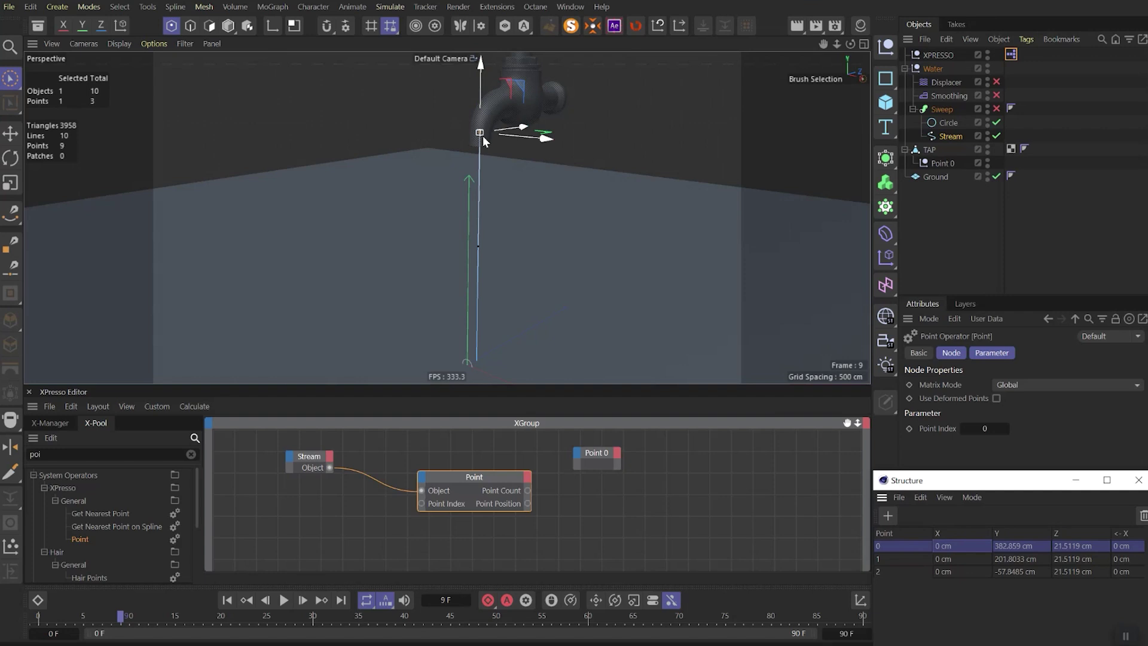
Add a Point Position input to the Point node and drive it with Point 0's Global Position output
{"action": "left_click", "coordinate": [422, 476]}
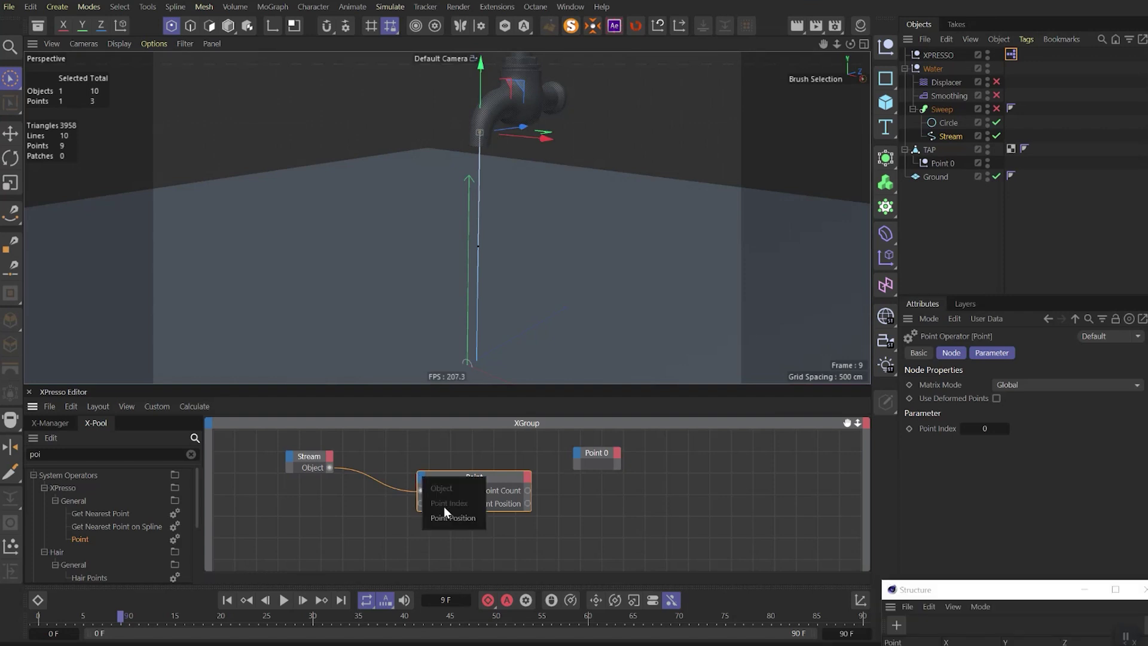
{"action": "left_click", "coordinate": [448, 517]}
{"action": "left_click_drag", "start_coordinate": [596, 452], "coordinate": [254, 496]}
{"action": "left_click", "coordinate": [275, 496]}
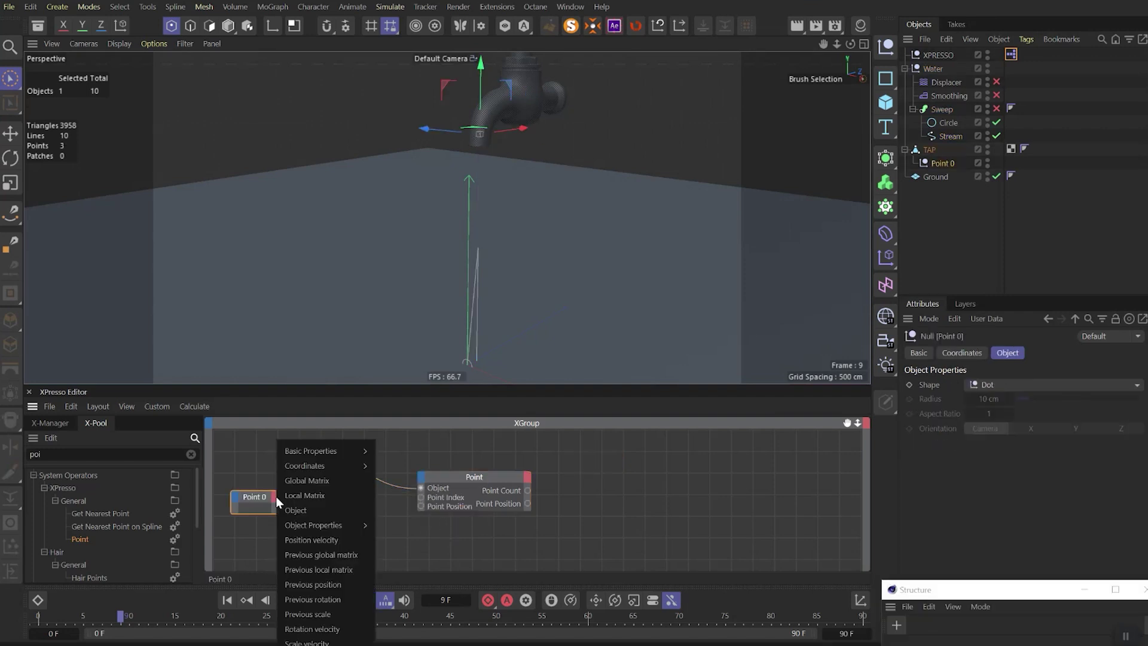
{"action": "mouse_move", "coordinate": [335, 469]}
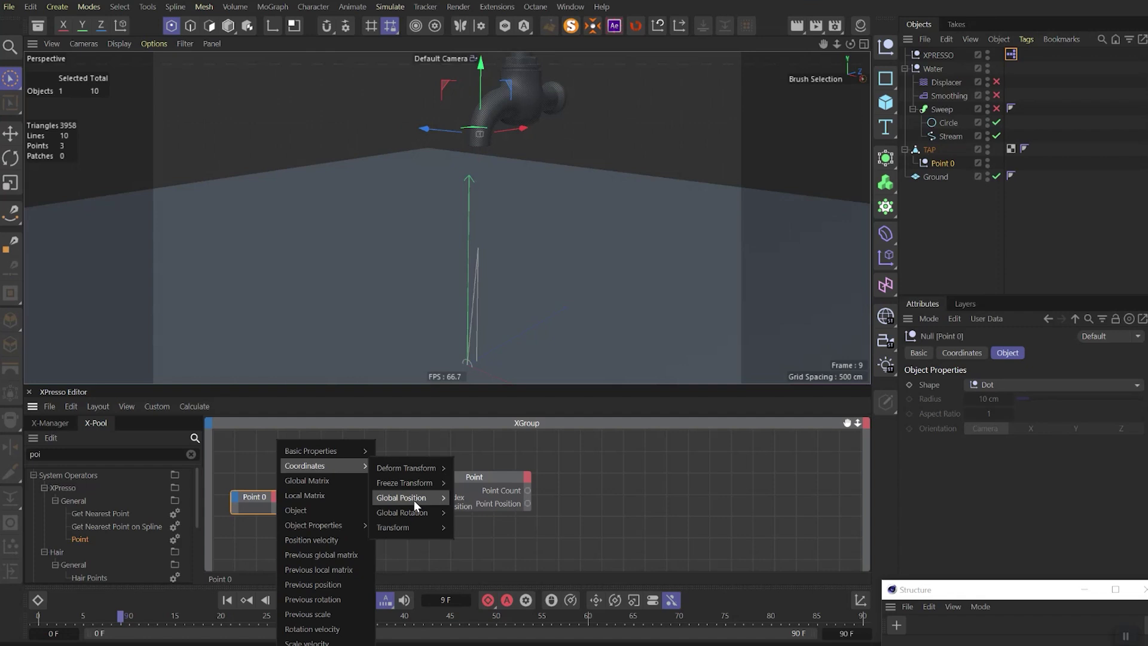
{"action": "mouse_move", "coordinate": [411, 498]}
{"action": "left_click", "coordinate": [476, 499]}
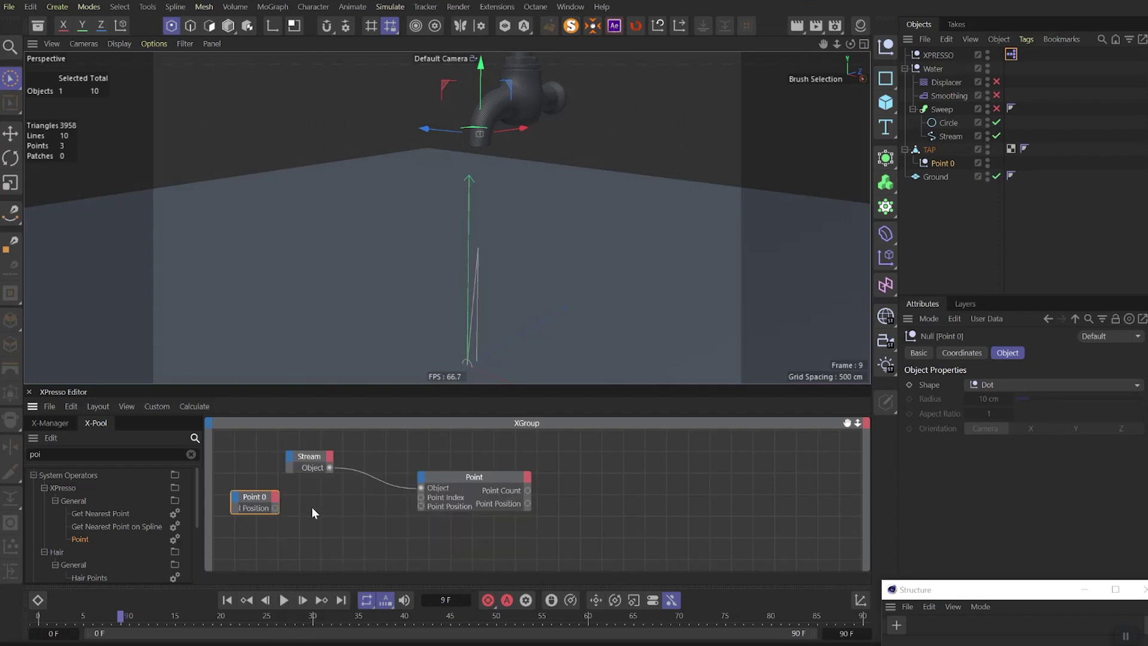
{"action": "left_click_drag", "start_coordinate": [277, 507], "coordinate": [422, 506]}
Duplicate the Point node, set the copy's Point Index to 1 and connect Stream's Object output to it
{"action": "left_click_drag", "start_coordinate": [496, 101], "coordinate": [399, 113]}
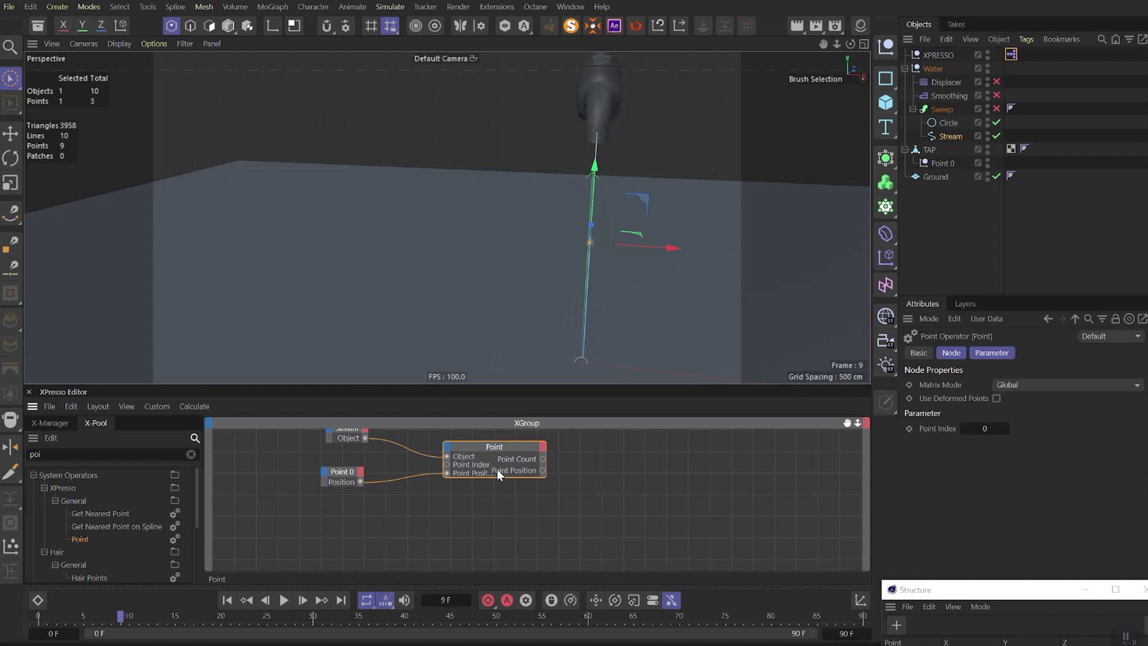
{"action": "left_click_drag", "start_coordinate": [499, 447], "coordinate": [535, 498]}
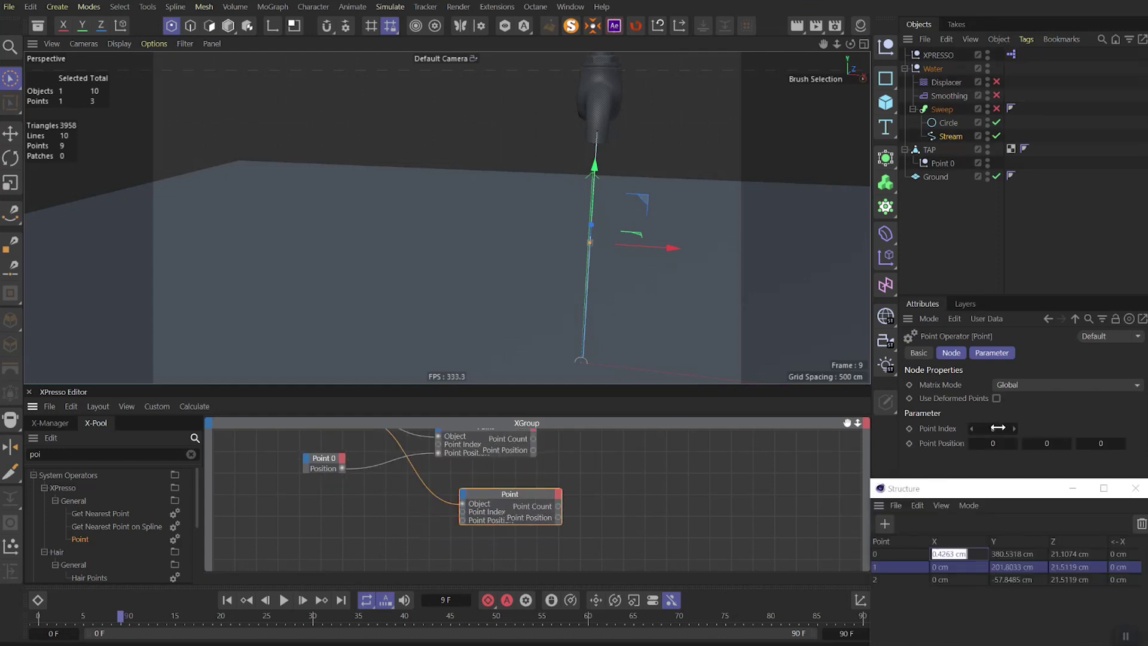
{"action": "left_click_drag", "start_coordinate": [997, 427], "coordinate": [1013, 430]}
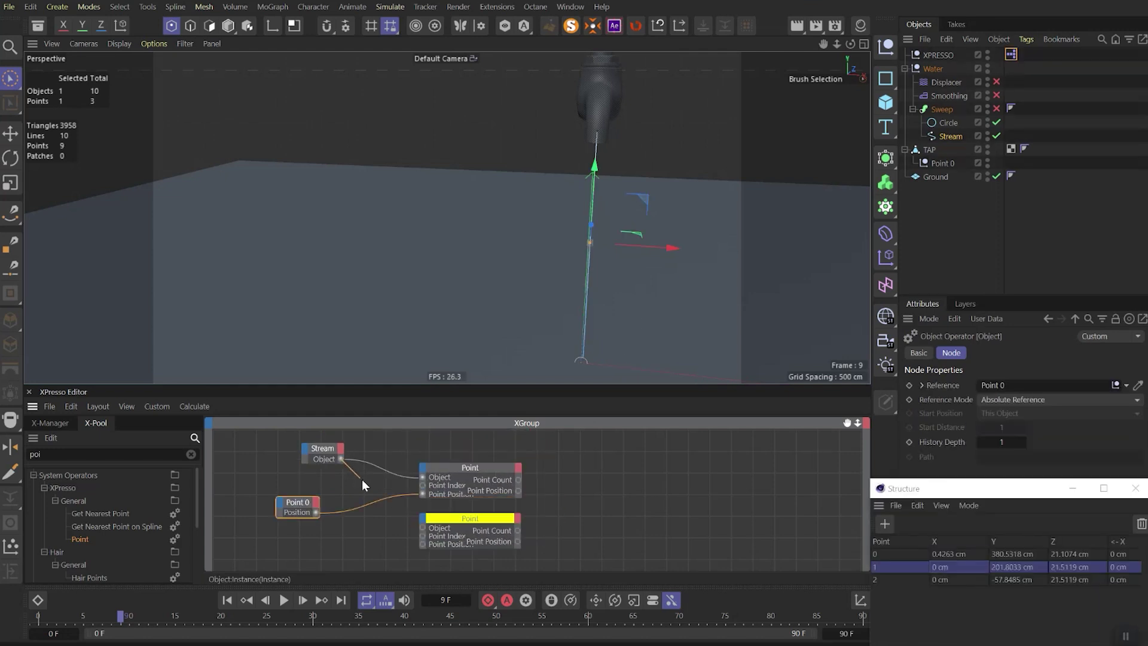
{"action": "left_click_drag", "start_coordinate": [423, 531], "coordinate": [389, 531]}
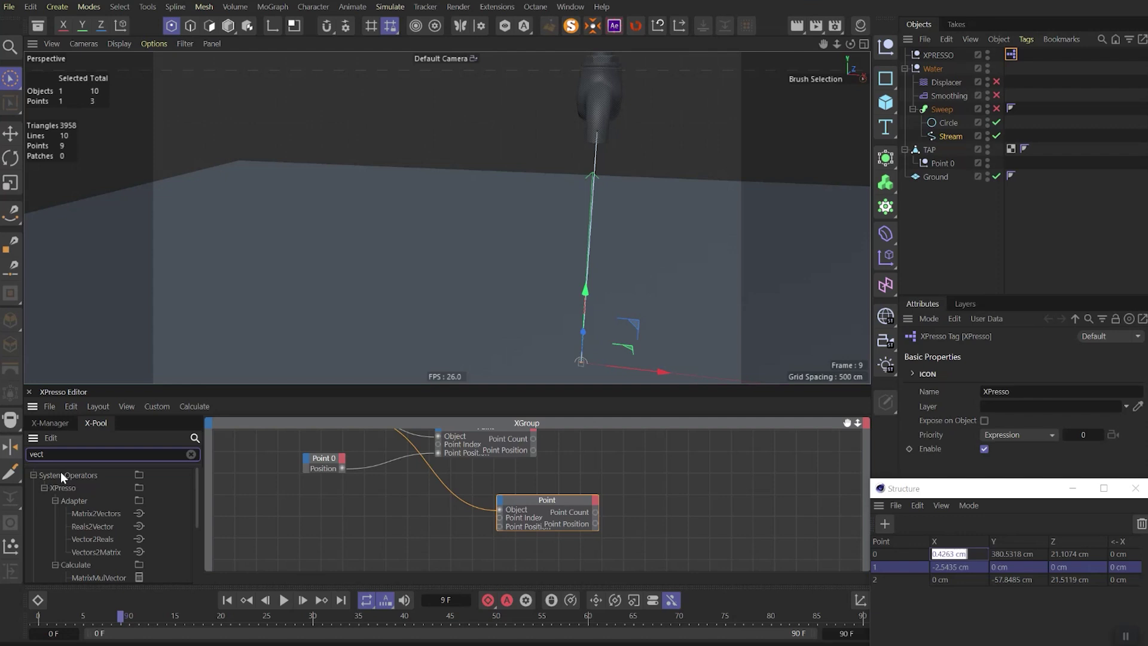
Split Point 0's position with Vector2Reals and pass X and Z through Reals2Vector into the second Point node's position
{"action": "type", "text": "t"}
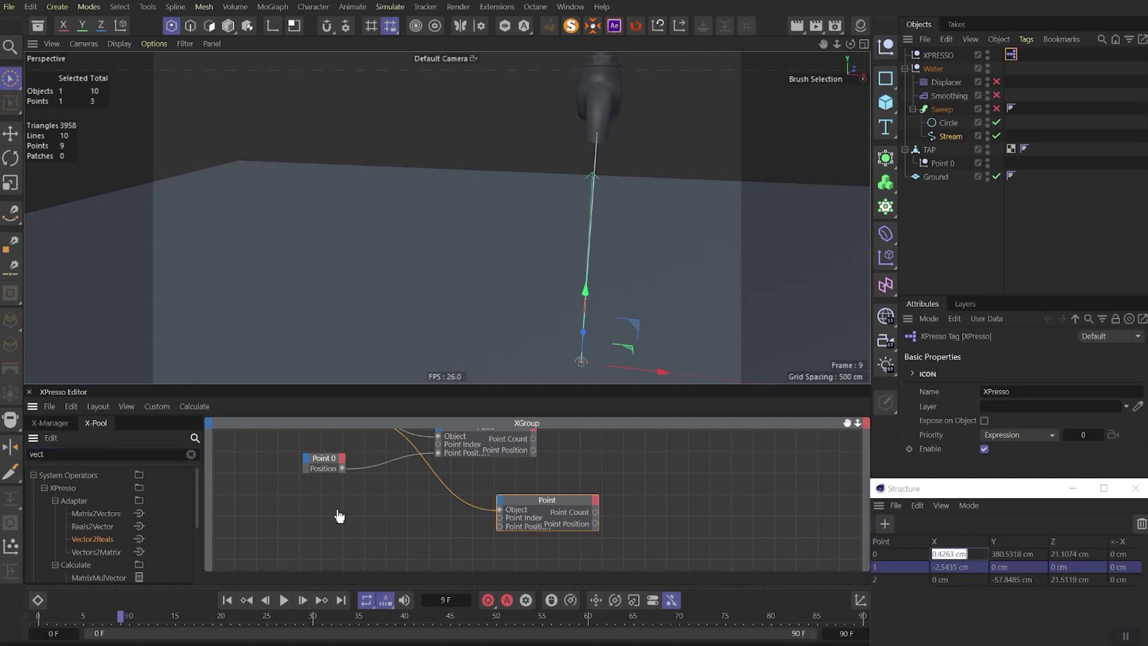
{"action": "left_click_drag", "start_coordinate": [377, 441], "coordinate": [479, 498]}
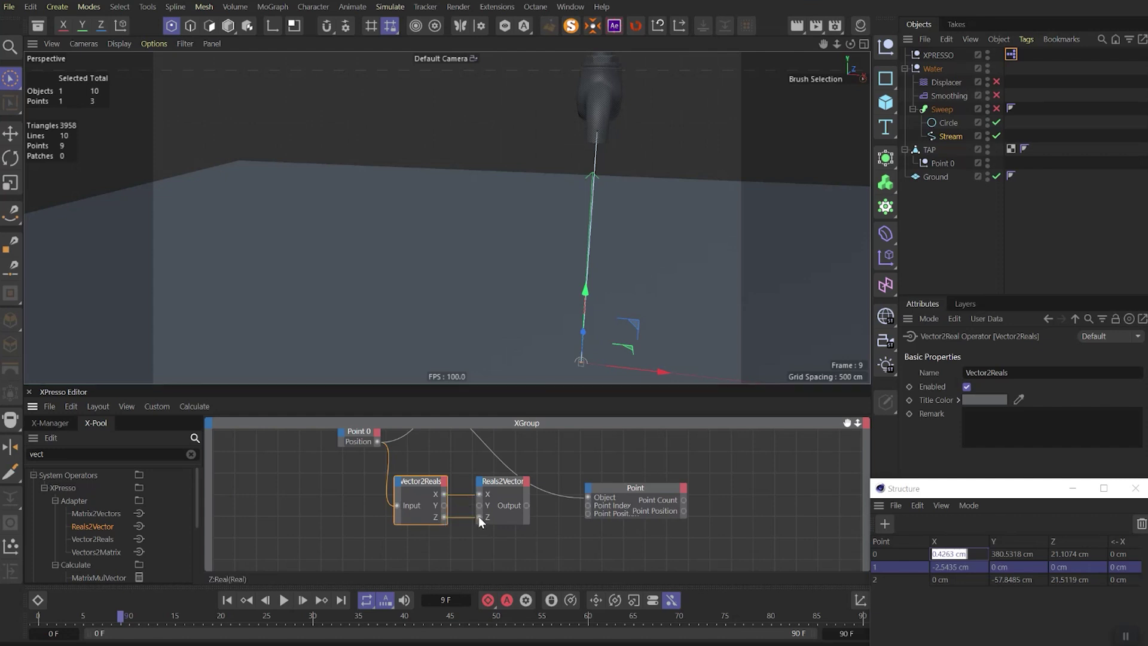
{"action": "left_click_drag", "start_coordinate": [526, 505], "coordinate": [587, 513]}
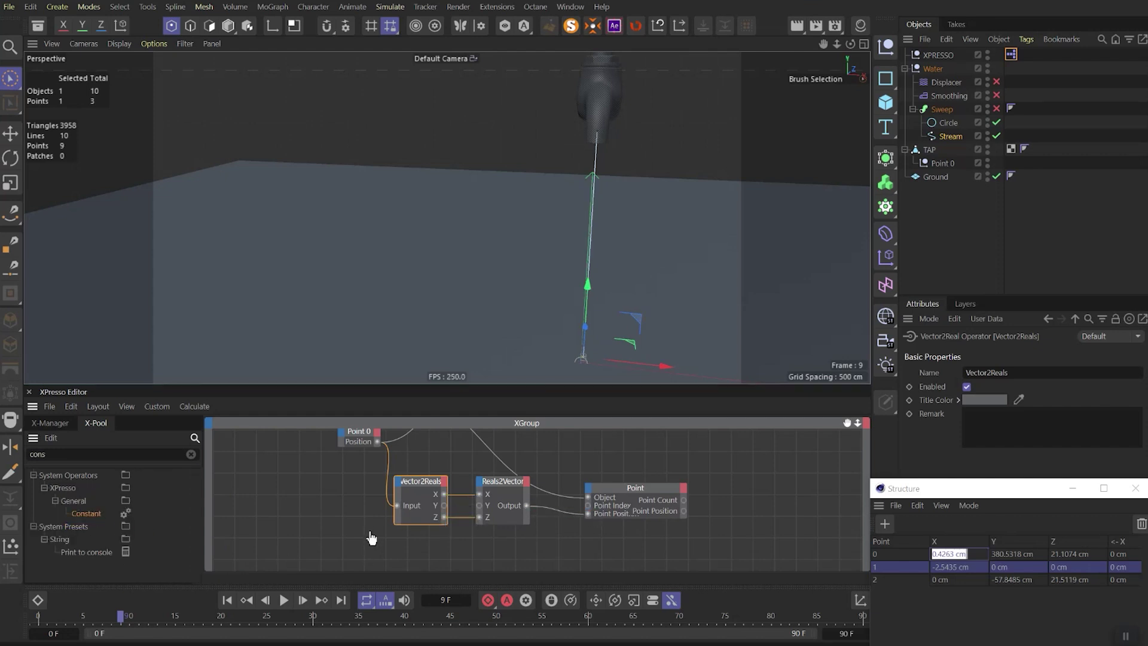
Feed Reals2Vector's Y input from a new Constant node of 201.8033, and move TAP to test the link
{"action": "left_click", "coordinate": [375, 531]}
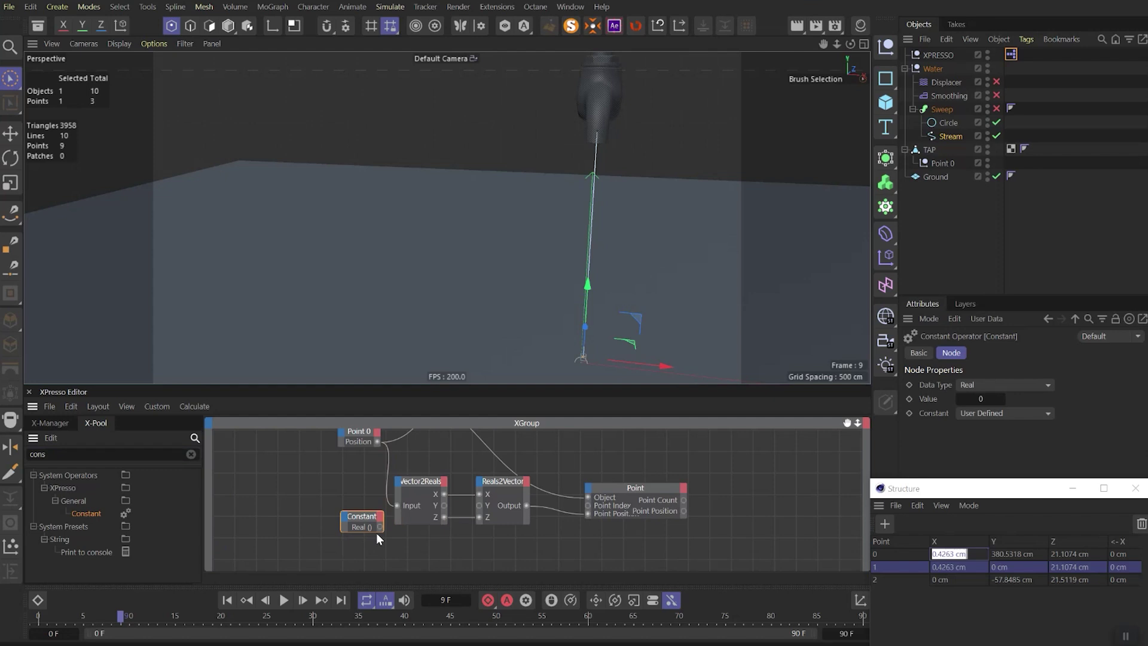
{"action": "left_click_drag", "start_coordinate": [378, 528], "coordinate": [480, 505]}
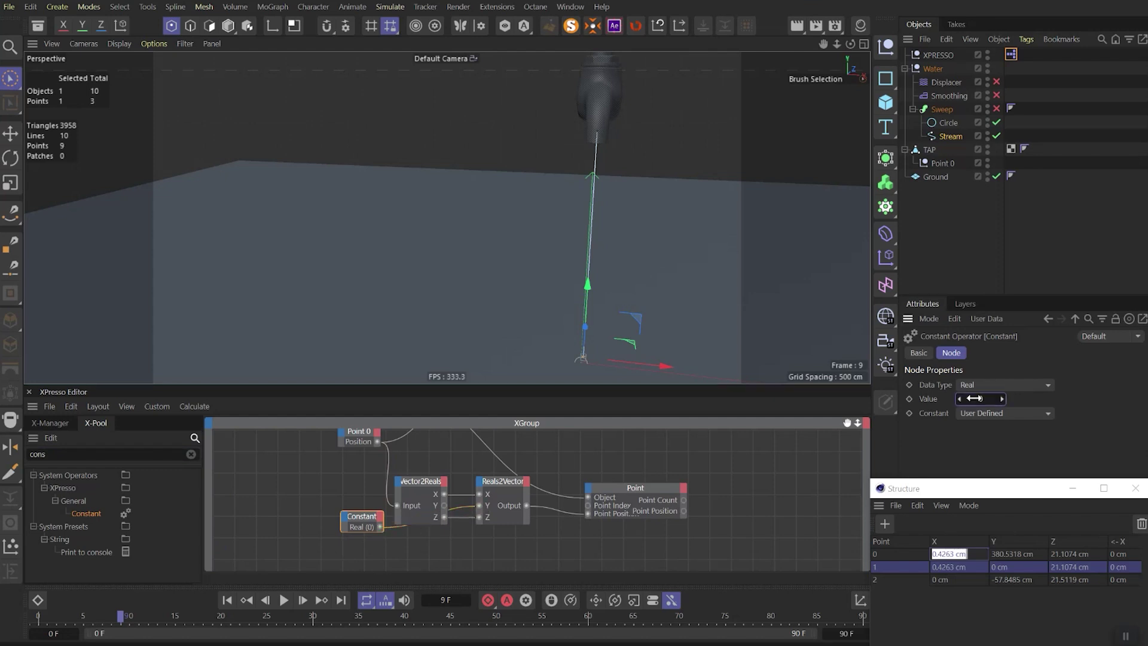
{"action": "key", "text": "Return"}
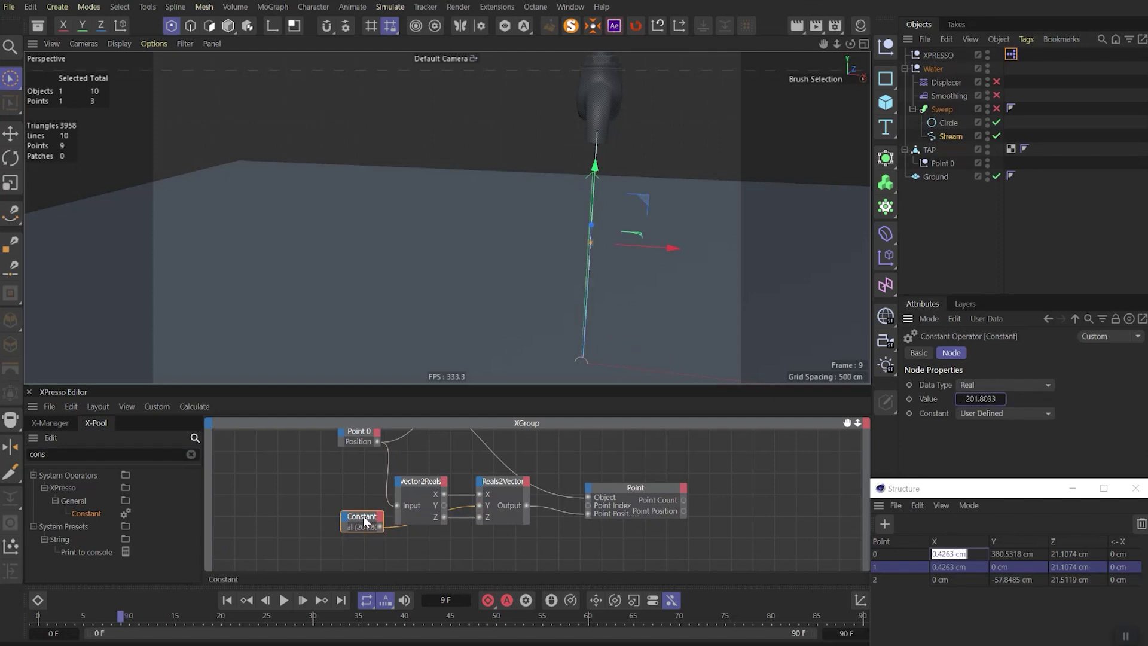
{"action": "left_click_drag", "start_coordinate": [364, 522], "coordinate": [416, 541]}
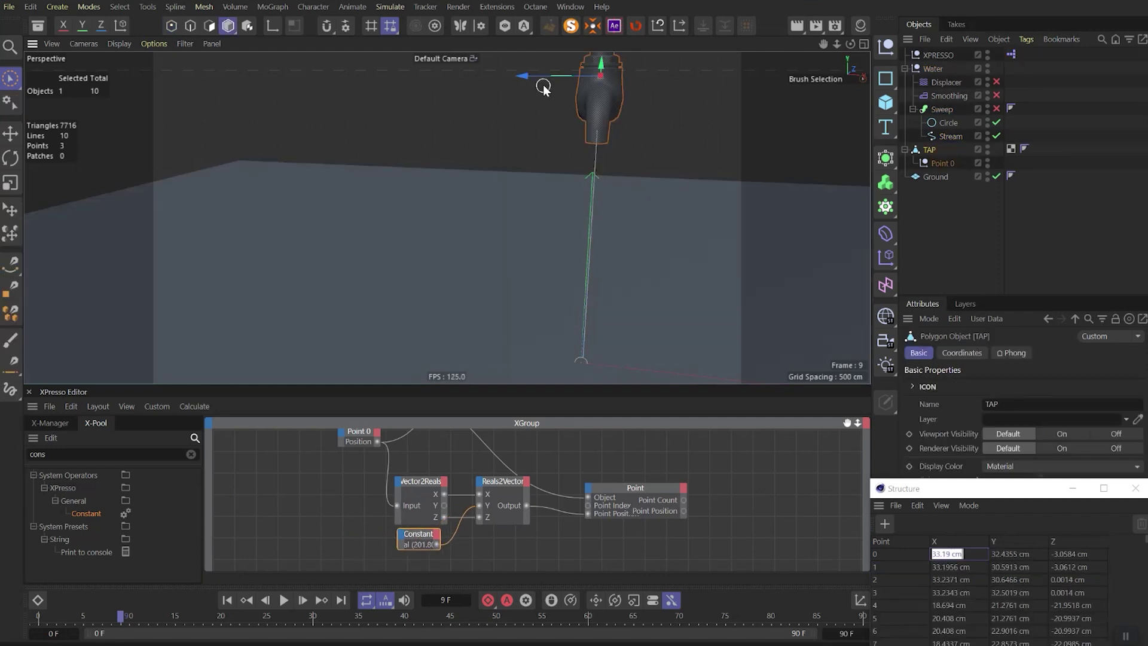
{"action": "left_click_drag", "start_coordinate": [541, 85], "coordinate": [584, 170]}
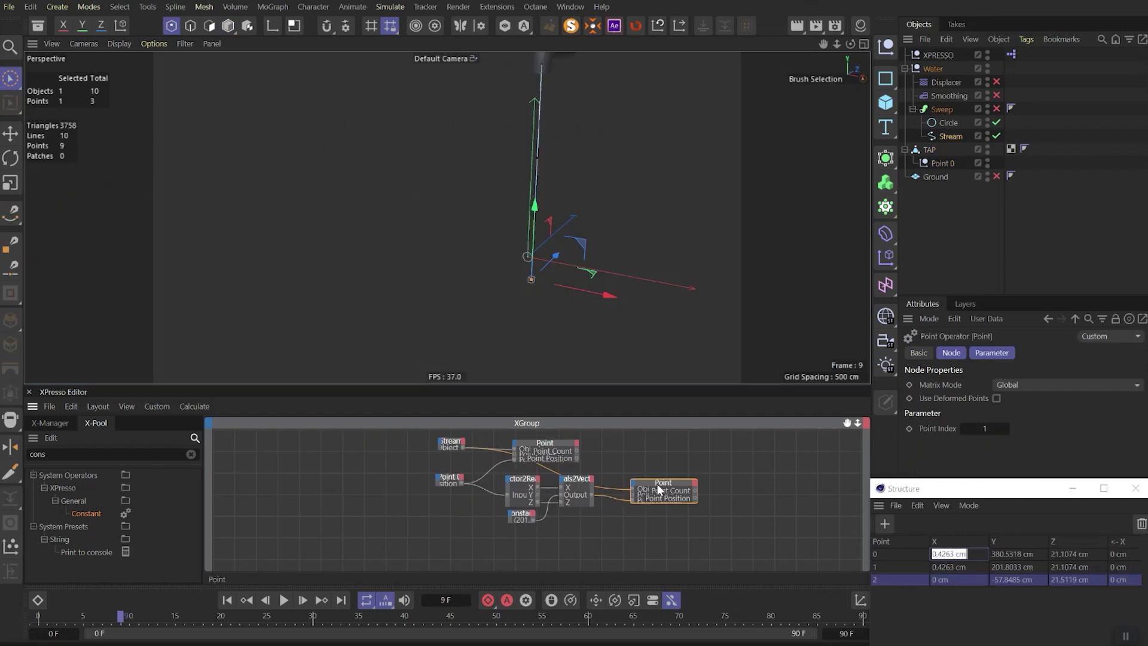
Duplicate the Point node with Point Index 2 and the Vector2Reals and Reals2Vector pair, feeding Point 0's position into the copied pair
{"action": "left_click_drag", "start_coordinate": [660, 491], "coordinate": [604, 537], "text": "ctrl"}
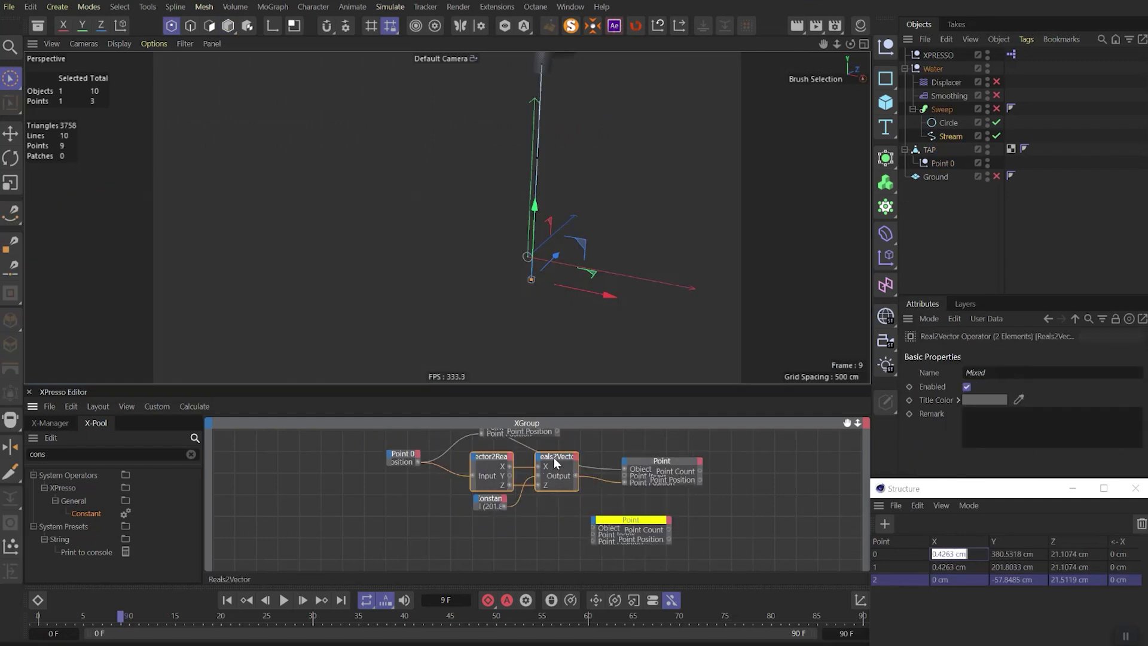
{"action": "left_click_drag", "start_coordinate": [553, 457], "coordinate": [472, 500]}
{"action": "left_click_drag", "start_coordinate": [418, 462], "coordinate": [460, 536]}
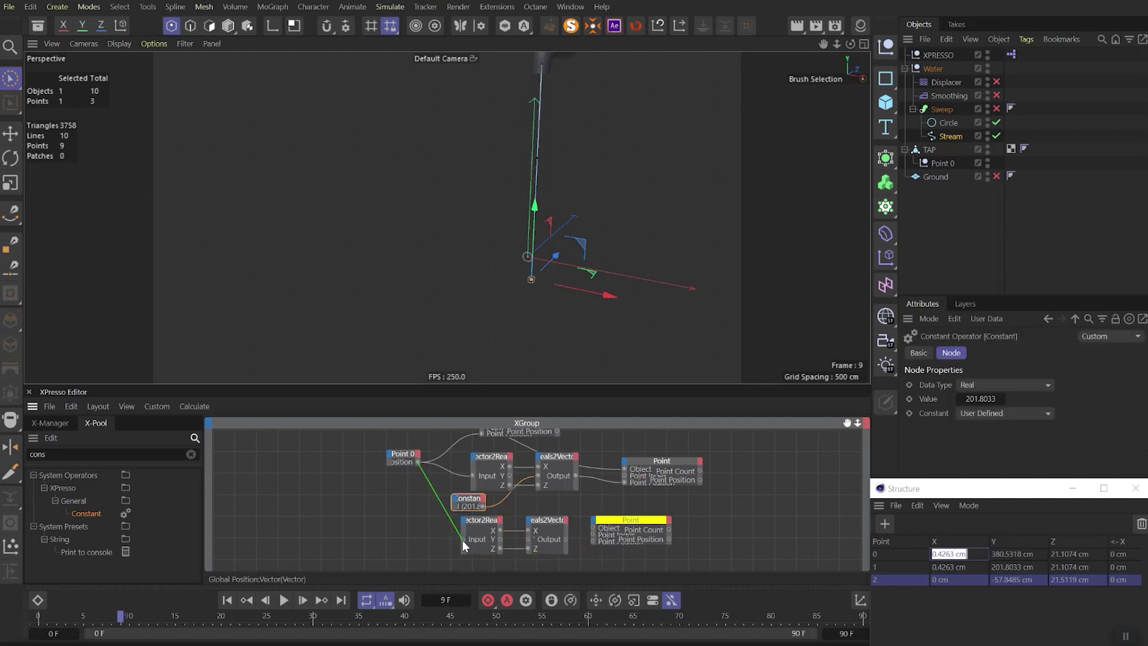
{"action": "left_click_drag", "start_coordinate": [461, 540], "coordinate": [462, 541]}
{"action": "middle_click_drag", "start_coordinate": [558, 520], "coordinate": [591, 463]}
Duplicate the Constant node, set it to point 2's Y value of -57.8485 and connect it to the second Reals2Vector's Y input
{"action": "left_click_drag", "start_coordinate": [501, 446], "coordinate": [466, 524], "text": "ctrl"}
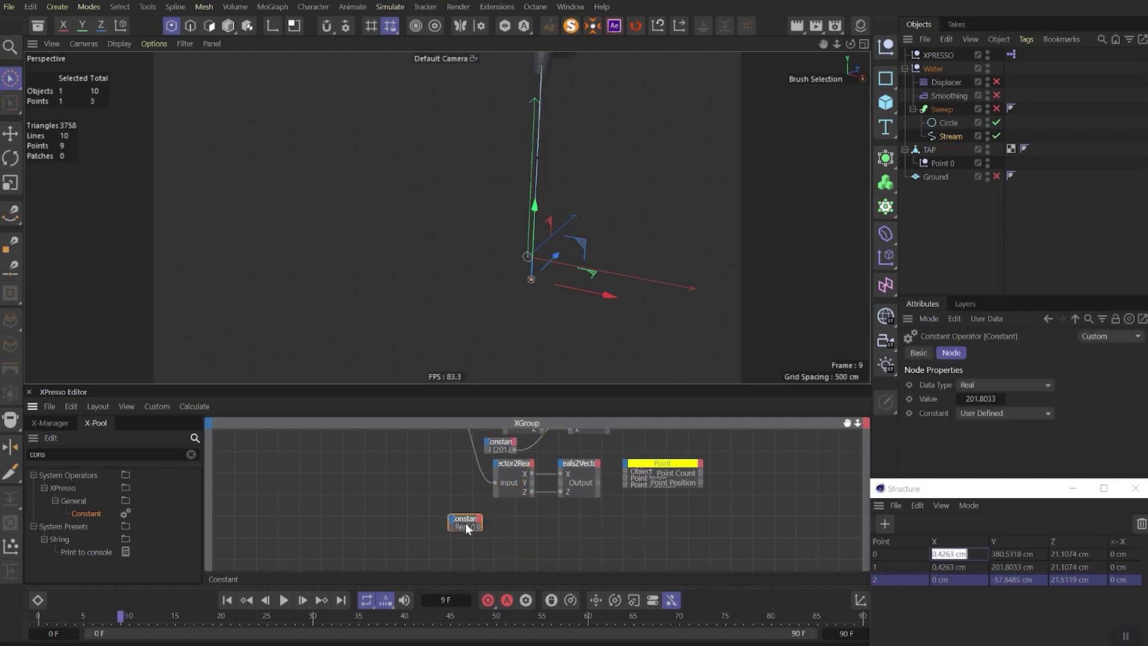
{"action": "double_click", "coordinate": [997, 579]}
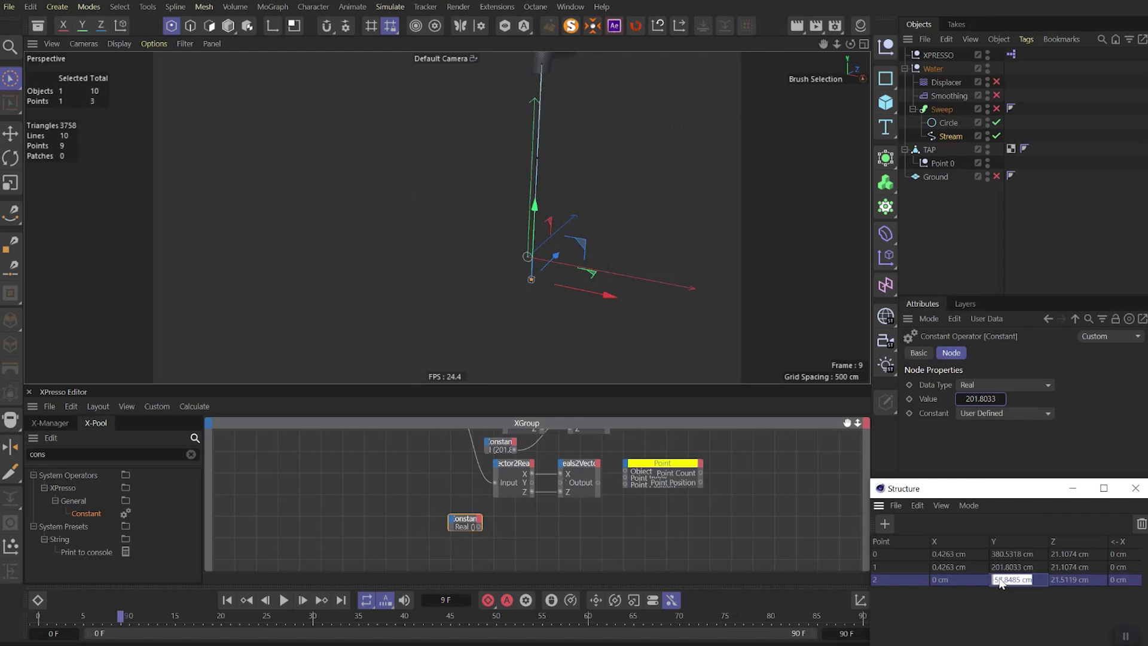
{"action": "double_click", "coordinate": [984, 398]}
{"action": "type", "text": "-57.8485"}
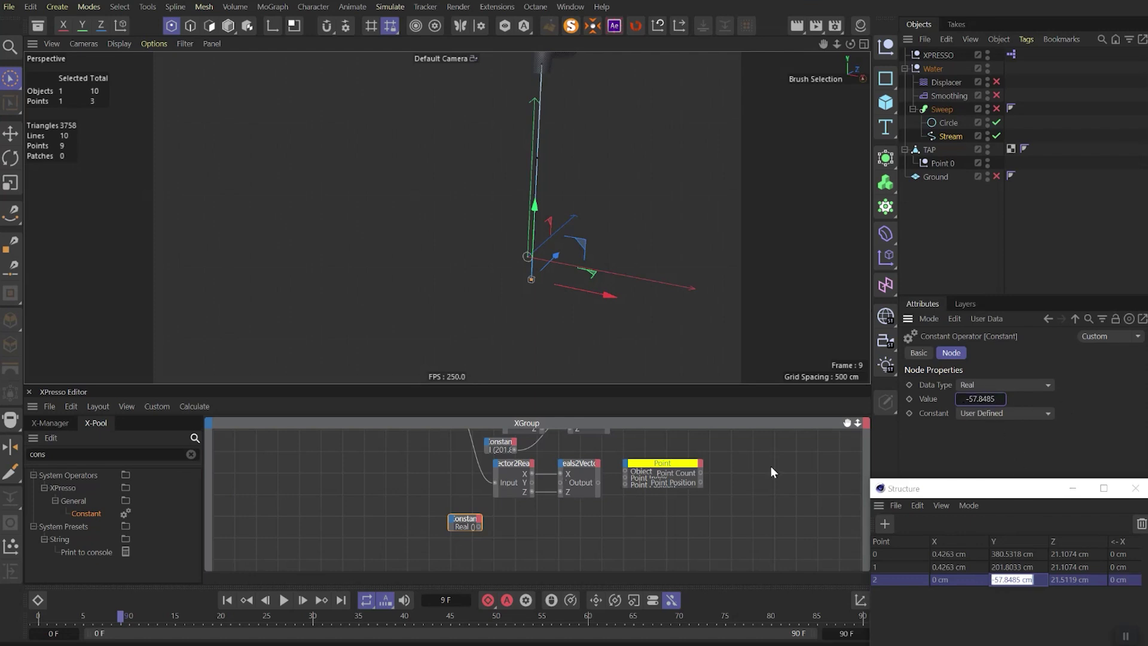
{"action": "left_click_drag", "start_coordinate": [480, 525], "coordinate": [558, 482]}
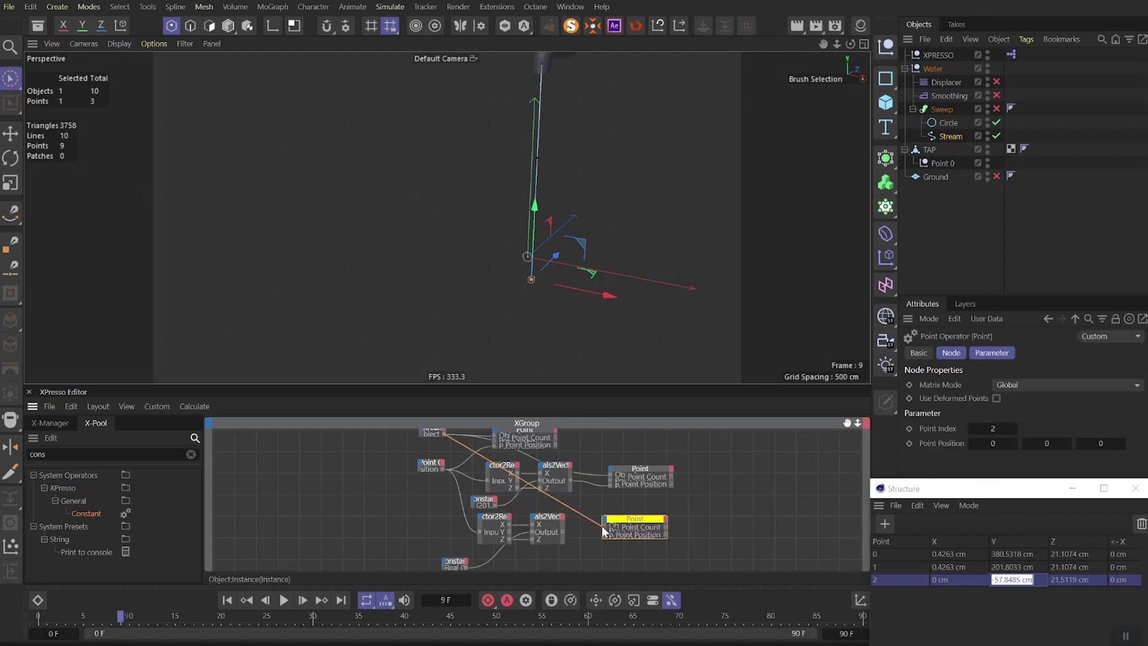
Connect Stream's Object and the second Reals2Vector's output to the third Point node, and move TAP to test the link
{"action": "left_click_drag", "start_coordinate": [605, 534], "coordinate": [563, 532]}
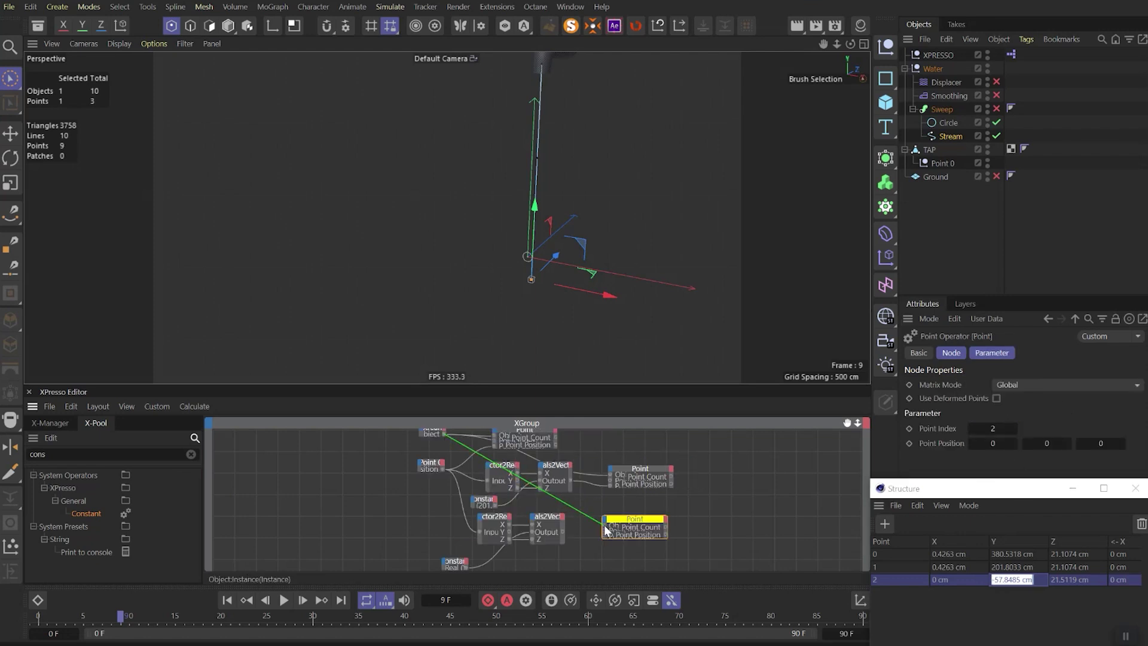
{"action": "left_click", "coordinate": [562, 534]}
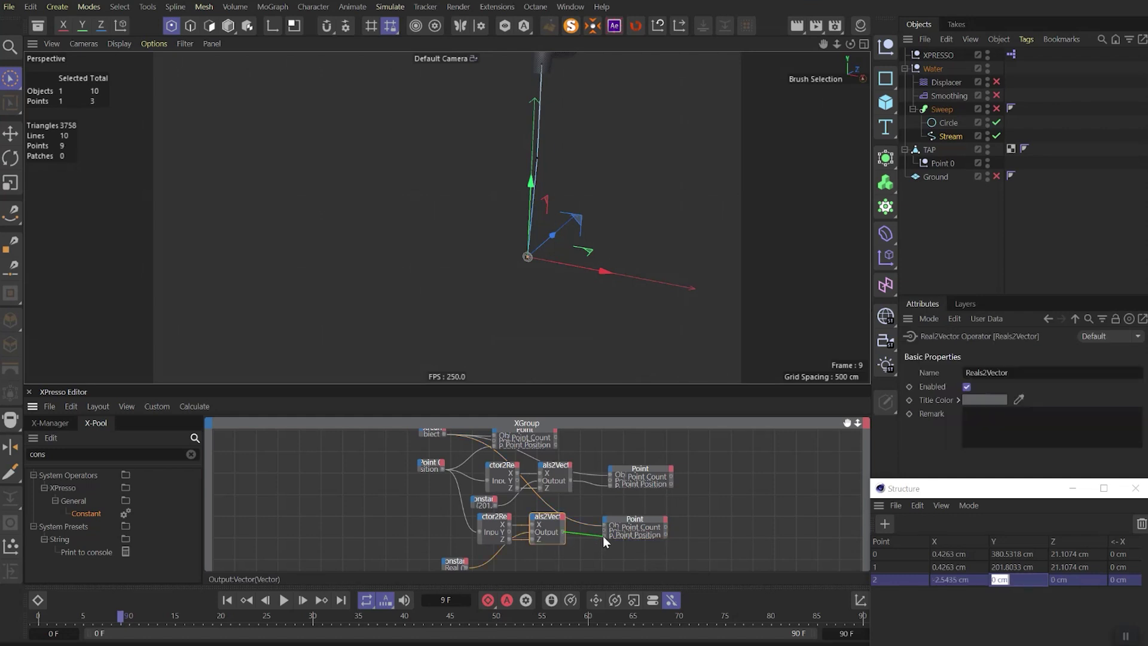
{"action": "mouse_move", "coordinate": [499, 136]}
{"action": "left_mouse_down"}
{"action": "mouse_move", "coordinate": [403, 127]}
{"action": "mouse_move", "coordinate": [526, 161]}
{"action": "mouse_move", "coordinate": [477, 135]}
{"action": "left_mouse_up"}
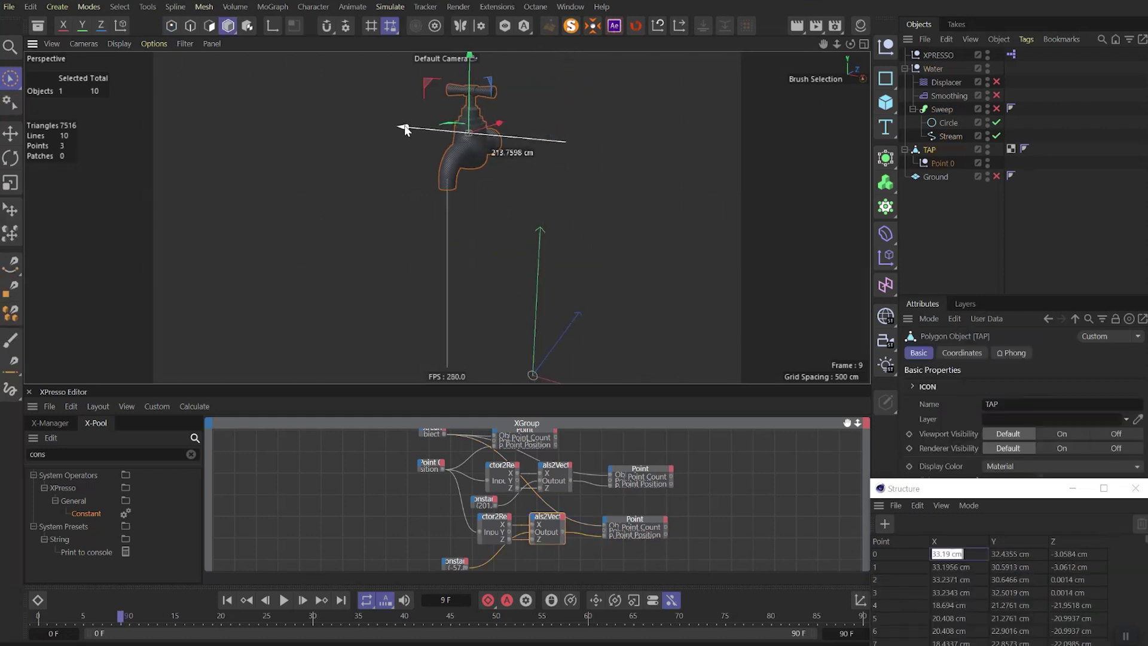
{"action": "middle_click_drag", "start_coordinate": [478, 139], "coordinate": [535, 174], "text": "alt"}
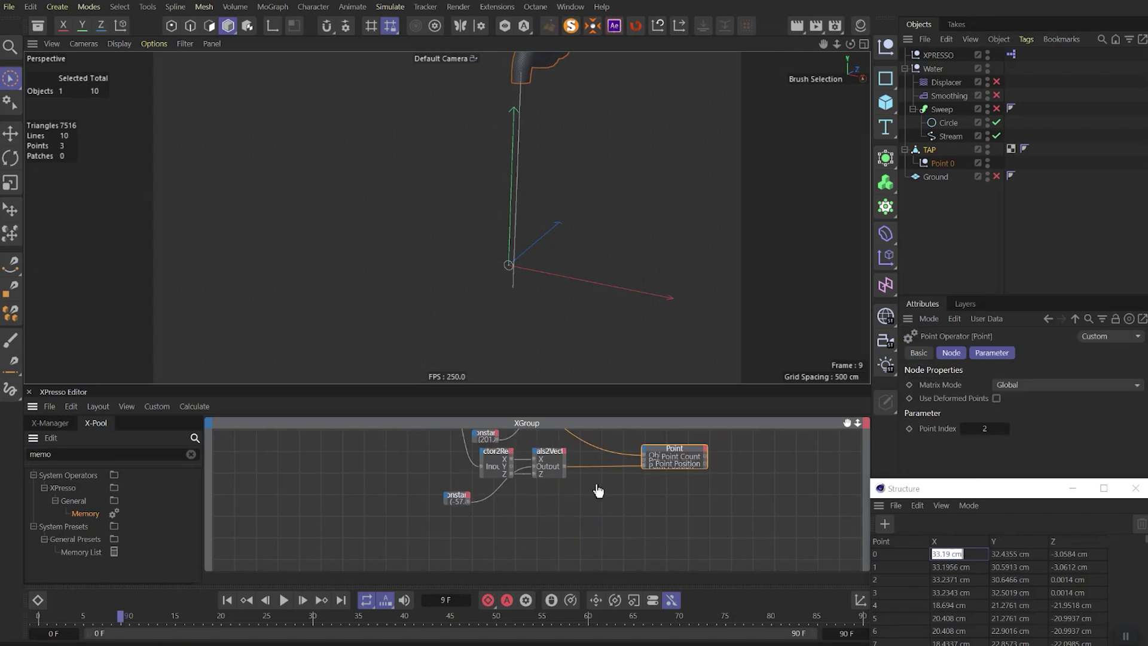
Add a Memory node with Vector data type, History Depth 8 and History Level 7
{"action": "left_click_drag", "start_coordinate": [598, 490], "coordinate": [600, 488]}
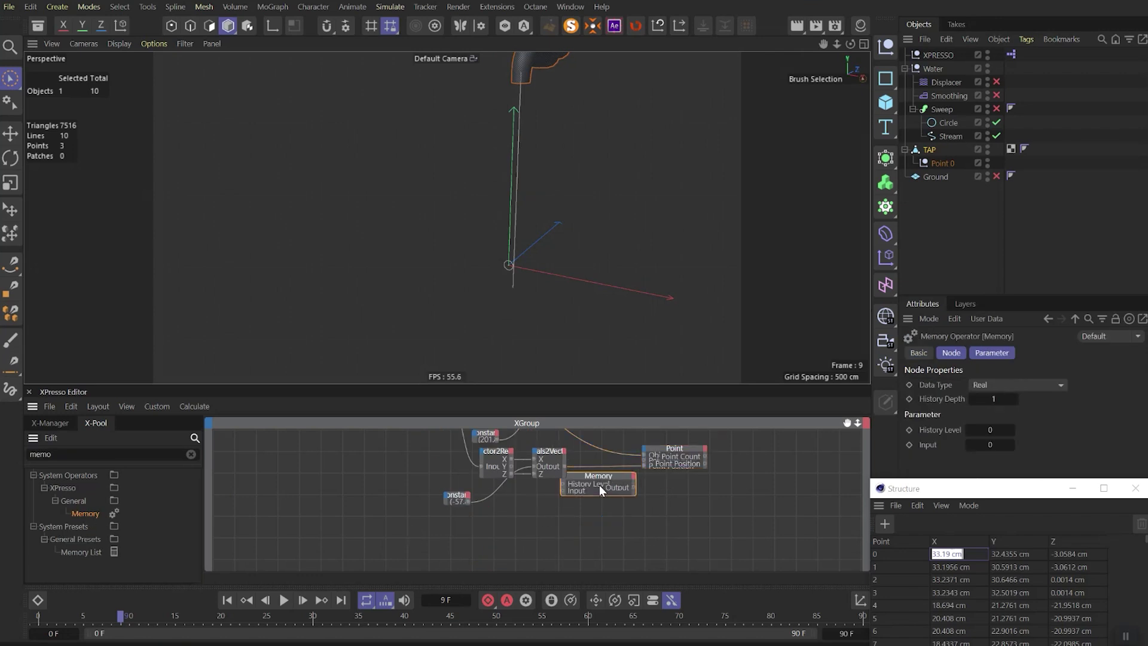
{"action": "middle_click_drag", "start_coordinate": [599, 486], "coordinate": [576, 500]}
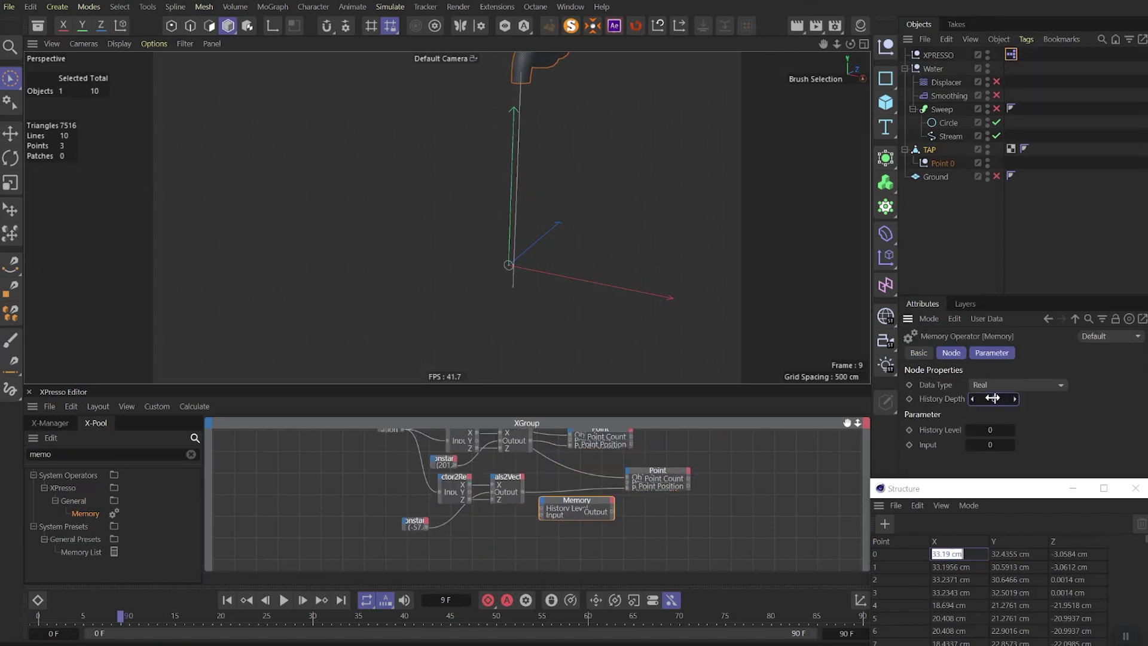
{"action": "left_click_drag", "start_coordinate": [992, 398], "coordinate": [1052, 417]}
{"action": "left_click", "coordinate": [1016, 385]}
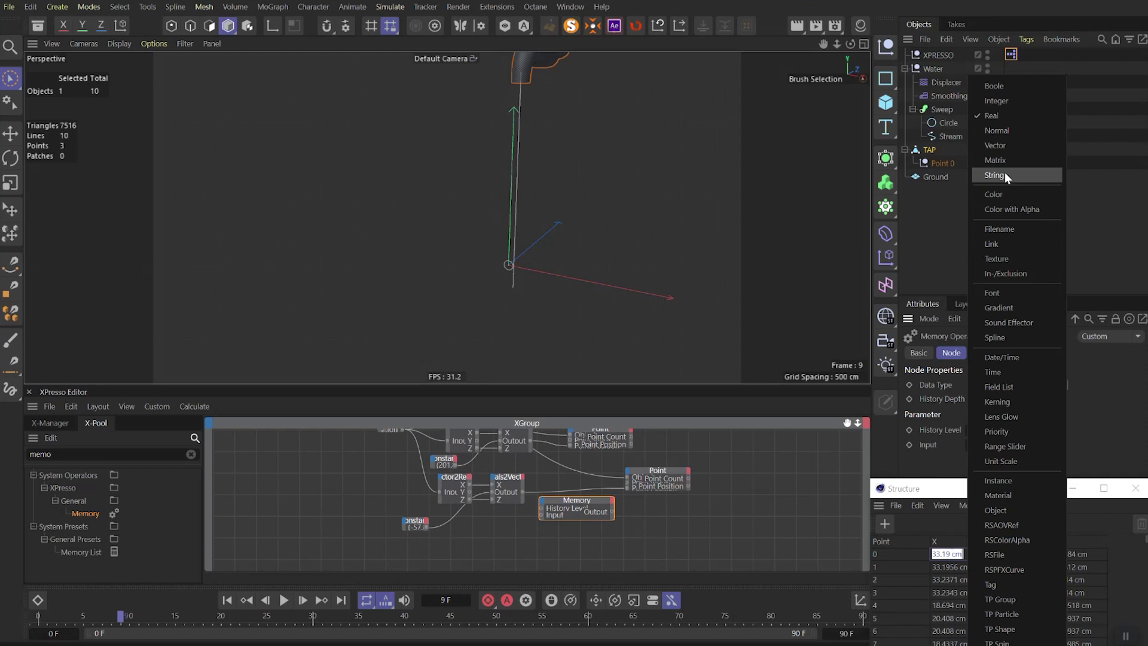
{"action": "left_click", "coordinate": [999, 145]}
{"action": "left_click_drag", "start_coordinate": [1016, 430], "coordinate": [1017, 420]}
Route the second Reals2Vector's output through the Memory node into the third Point node's Point Position
{"action": "left_click_drag", "start_coordinate": [523, 492], "coordinate": [543, 513]}
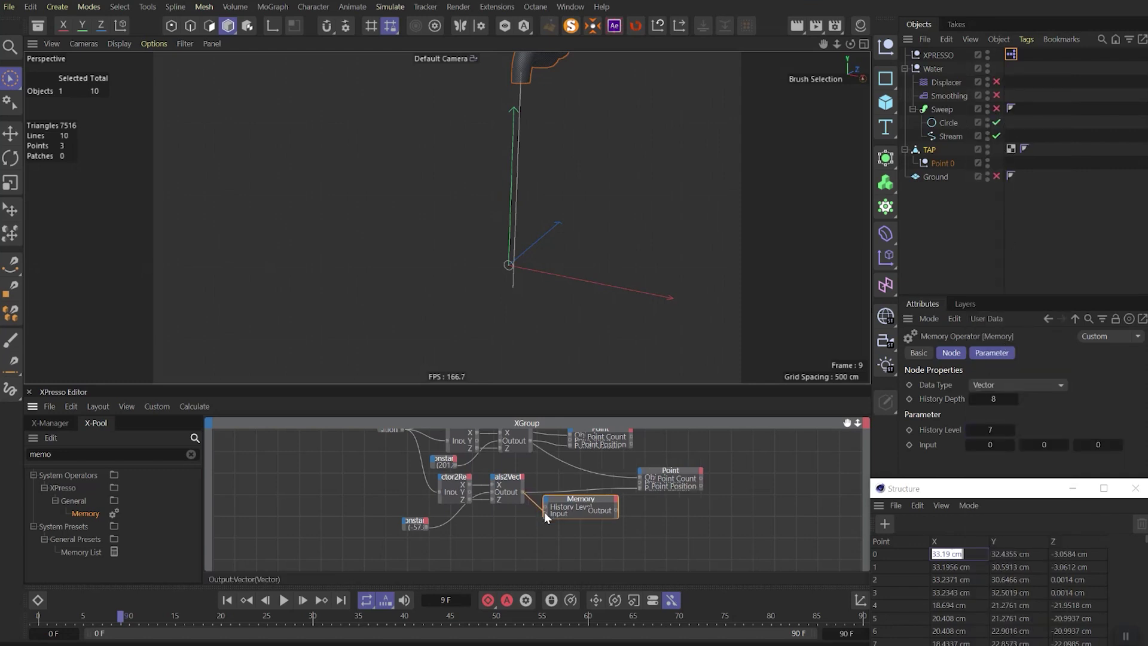
{"action": "left_click_drag", "start_coordinate": [616, 509], "coordinate": [675, 450]}
{"action": "left_click", "coordinate": [690, 492]}
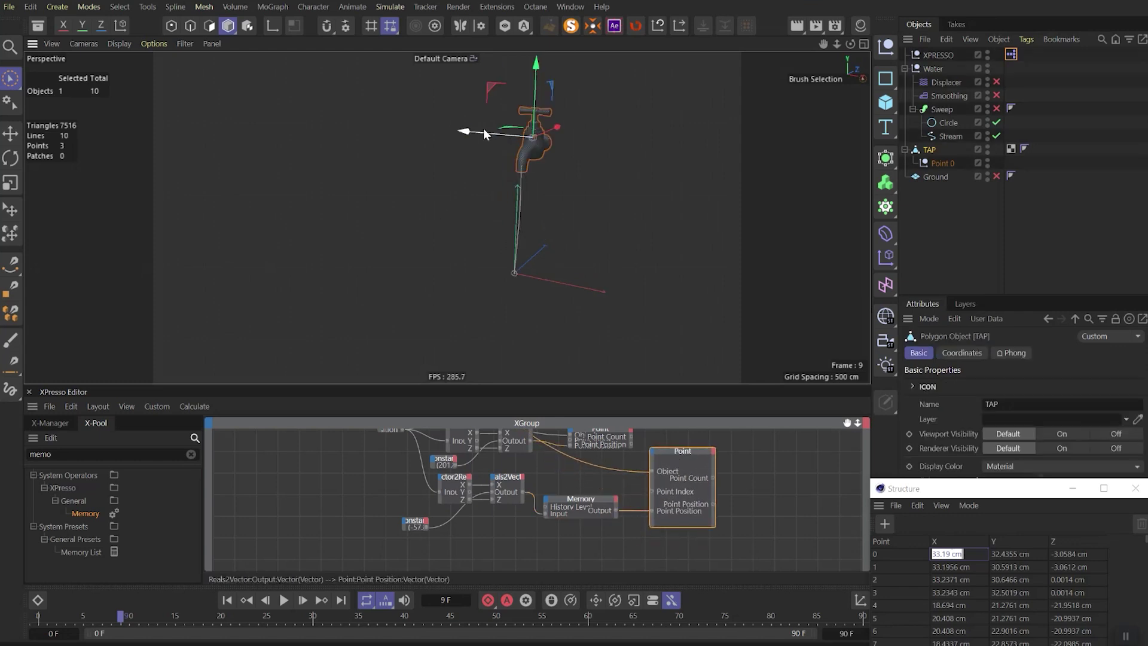
Play the timeline and raise the Memory node's History Depth to 34 and its History Level, moving TAP to test the delay
{"action": "mouse_move", "coordinate": [483, 128]}
{"action": "left_mouse_down"}
{"action": "mouse_move", "coordinate": [372, 121]}
{"action": "mouse_move", "coordinate": [461, 164]}
{"action": "mouse_move", "coordinate": [500, 141]}
{"action": "left_mouse_up"}
{"action": "key", "text": "F8"}
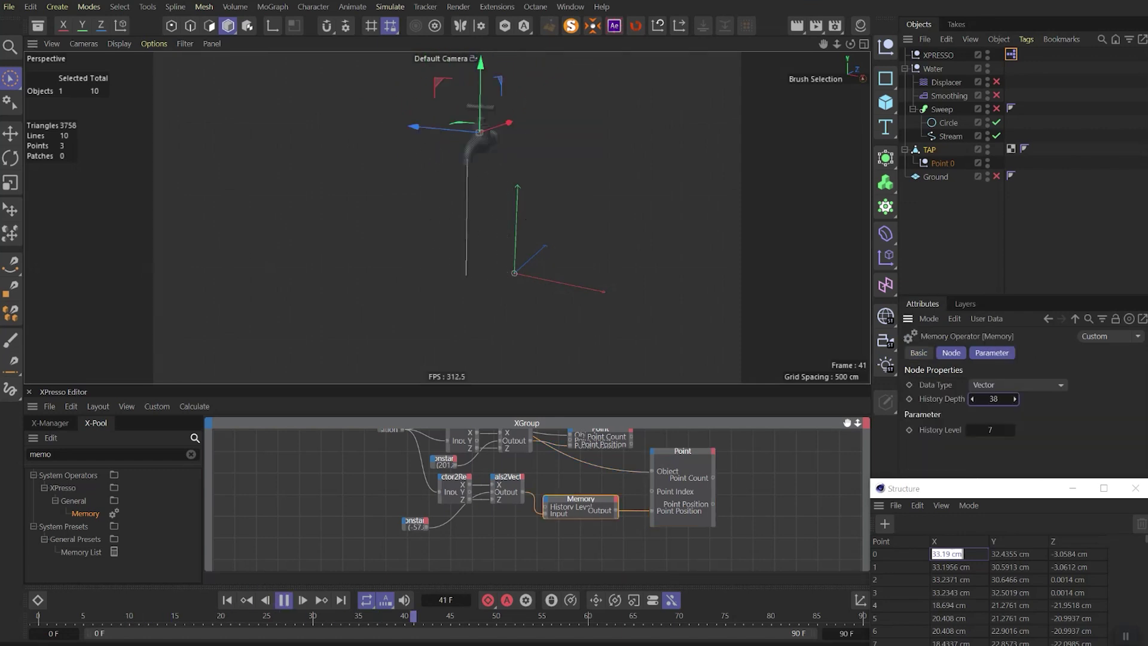
{"action": "left_click_drag", "start_coordinate": [997, 399], "coordinate": [1002, 398]}
{"action": "left_click_drag", "start_coordinate": [428, 127], "coordinate": [490, 151]}
{"action": "left_click_drag", "start_coordinate": [990, 430], "coordinate": [1015, 429]}
{"action": "left_click_drag", "start_coordinate": [486, 133], "coordinate": [432, 164]}
Change the Stream spline's type to B-Spline and move TAP around to check how the stream bends
{"action": "left_click", "coordinate": [951, 136]}
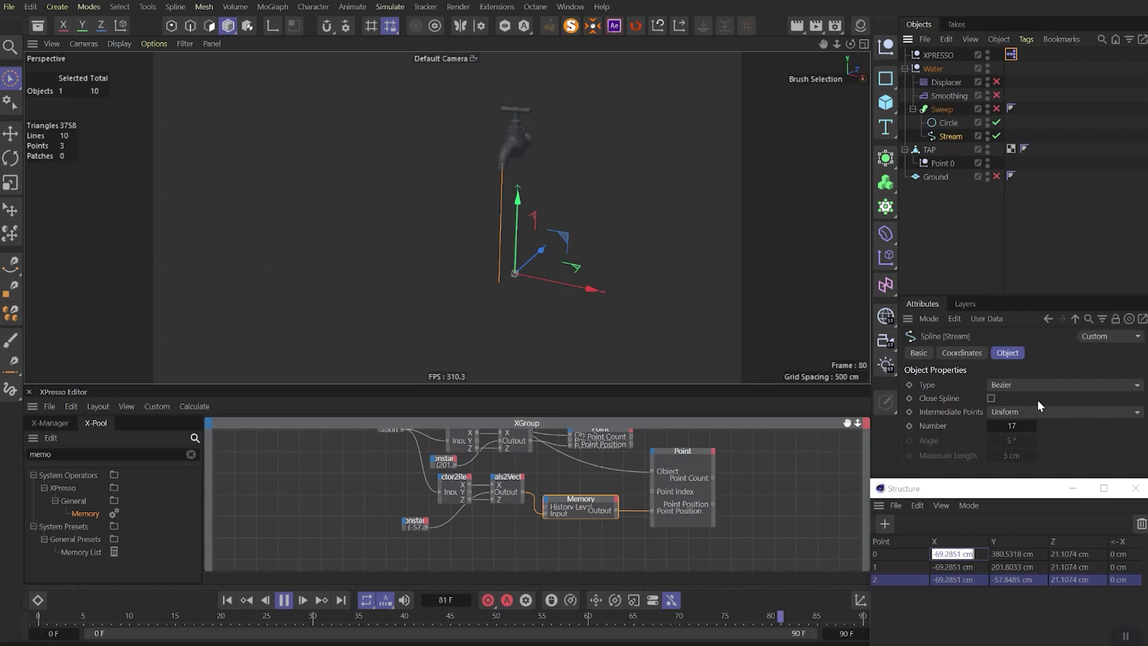
{"action": "left_click", "coordinate": [1025, 386]}
{"action": "left_click", "coordinate": [1028, 444]}
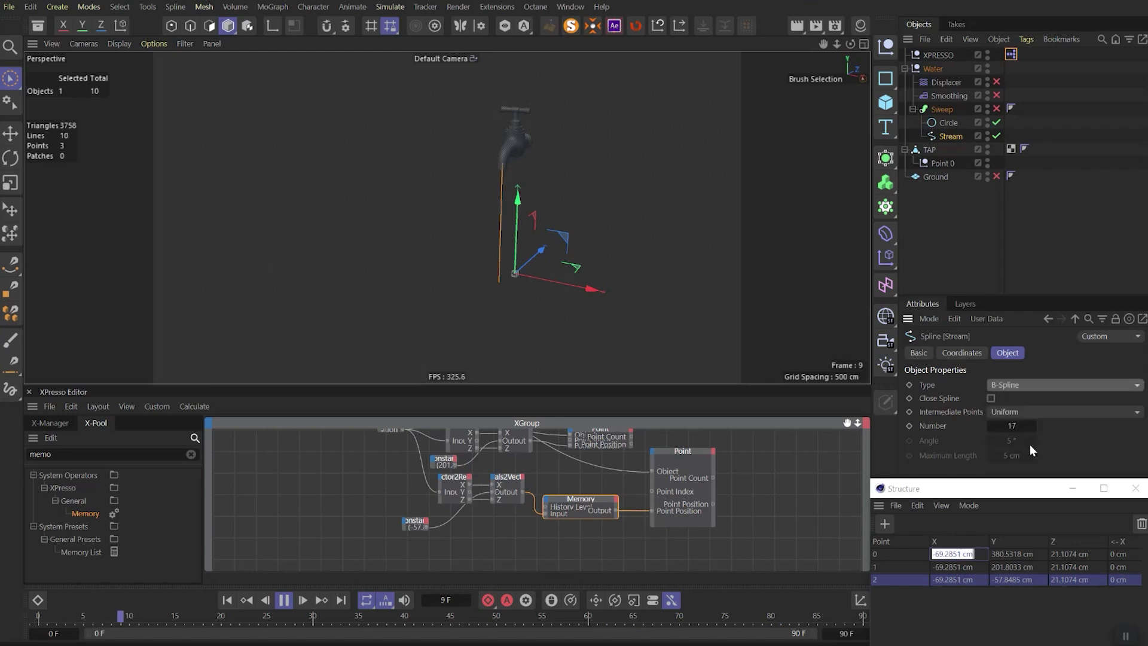
{"action": "left_click_drag", "start_coordinate": [528, 156], "coordinate": [480, 183]}
{"action": "left_click_drag", "start_coordinate": [479, 183], "coordinate": [447, 215]}
{"action": "left_click_drag", "start_coordinate": [446, 217], "coordinate": [482, 317], "text": "alt"}
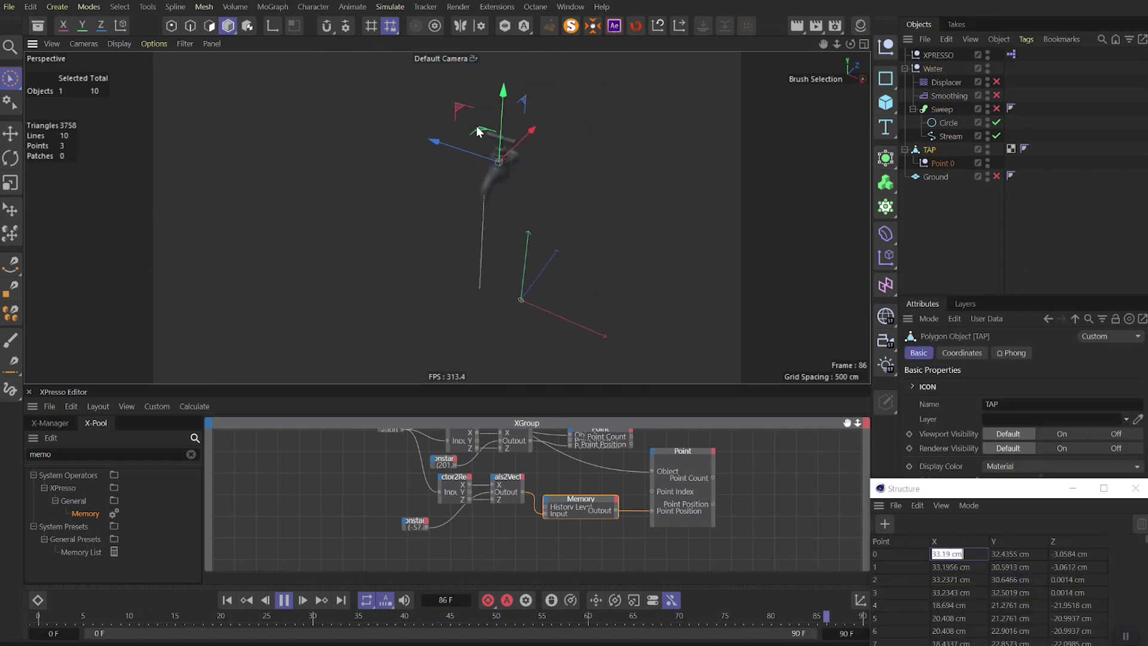
{"action": "mouse_move", "coordinate": [476, 129]}
{"action": "left_mouse_down"}
{"action": "mouse_move", "coordinate": [463, 128]}
{"action": "mouse_move", "coordinate": [520, 165]}
{"action": "mouse_move", "coordinate": [366, 147]}
{"action": "mouse_move", "coordinate": [557, 171]}
{"action": "mouse_move", "coordinate": [481, 147]}
{"action": "left_mouse_up"}
{"action": "key", "text": "e"}
Re-enable the Sweep, Smoothing and Displacer objects, then select TAP and close the Structure Manager
{"action": "left_click", "coordinate": [996, 109]}
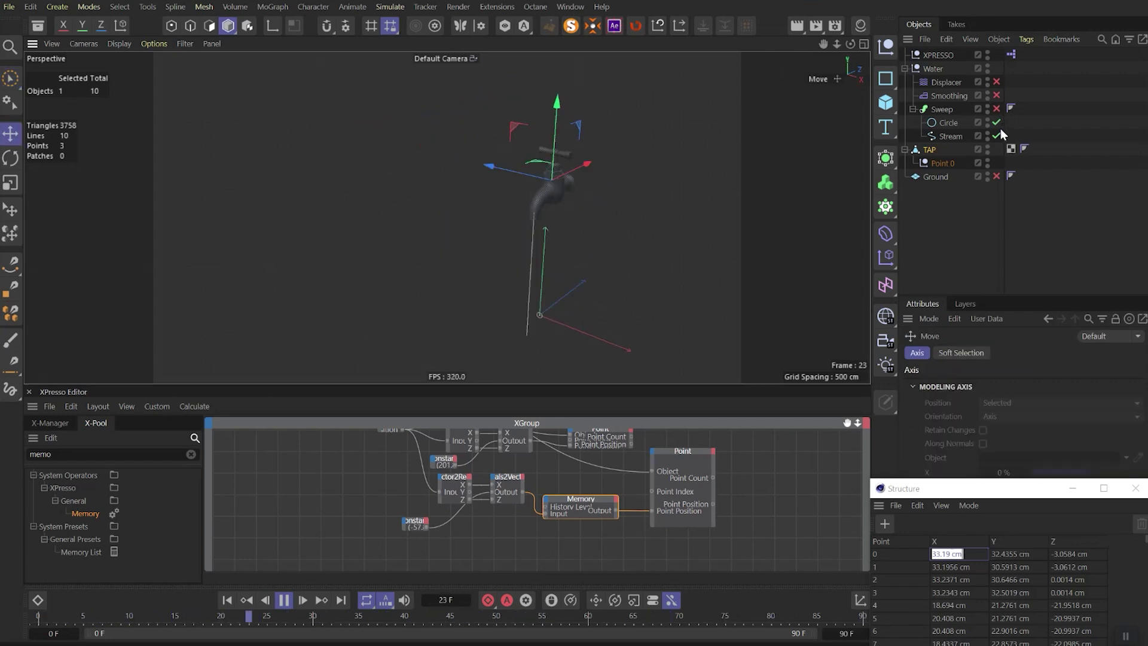
{"action": "left_click", "coordinate": [996, 96]}
{"action": "left_click", "coordinate": [996, 82]}
{"action": "left_click", "coordinate": [929, 150]}
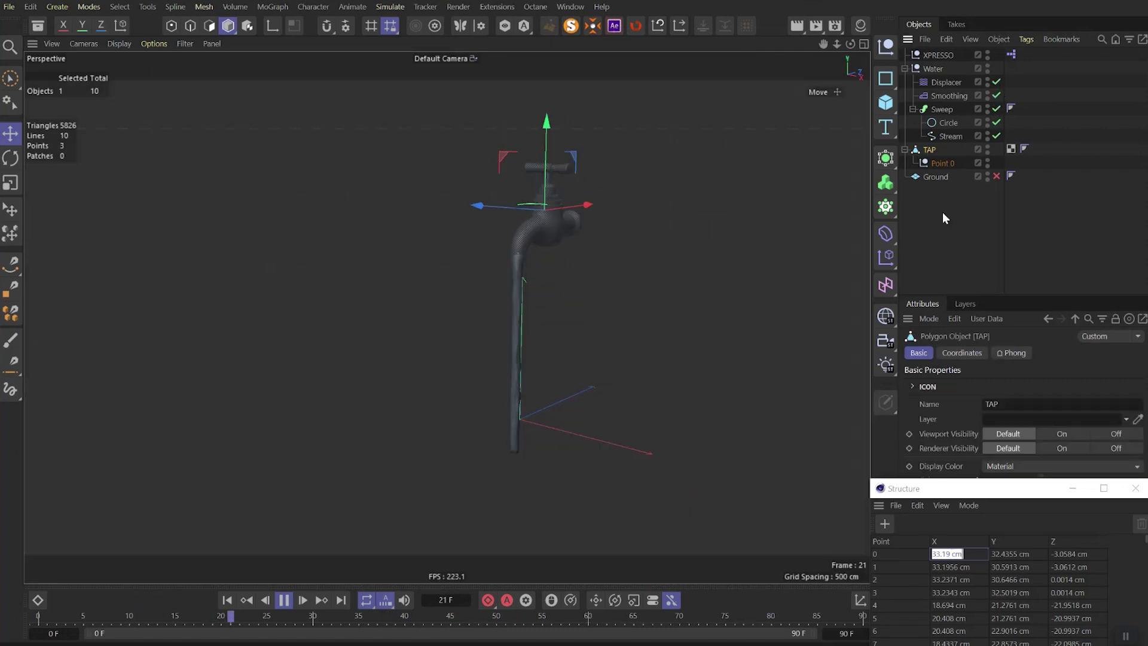
{"action": "left_click", "coordinate": [1136, 489]}
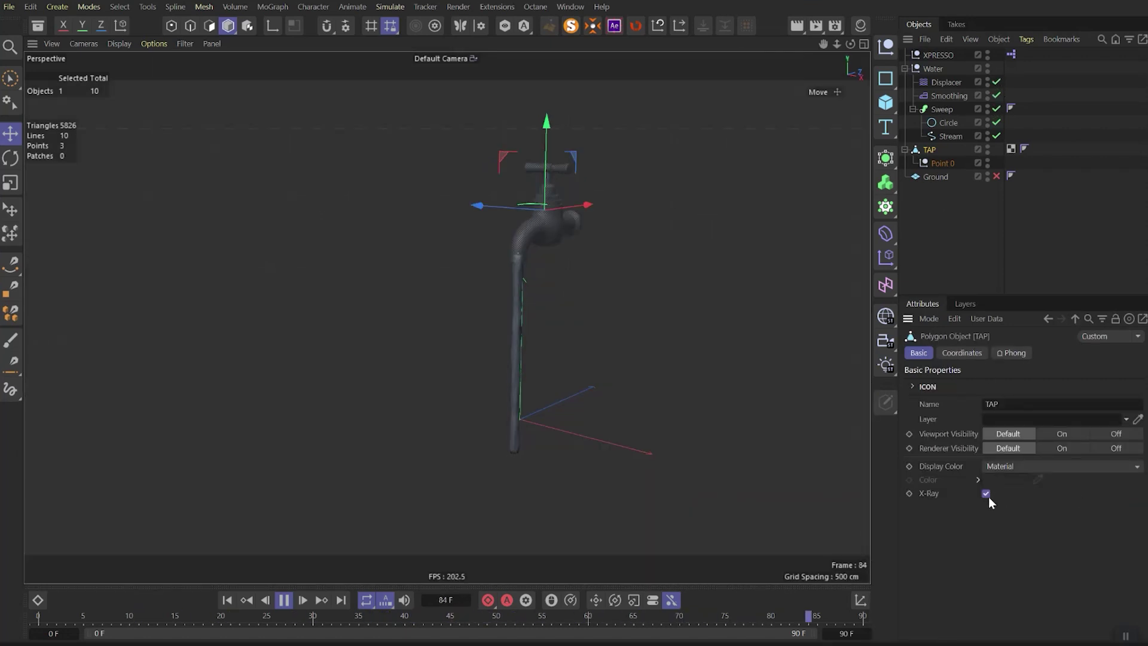